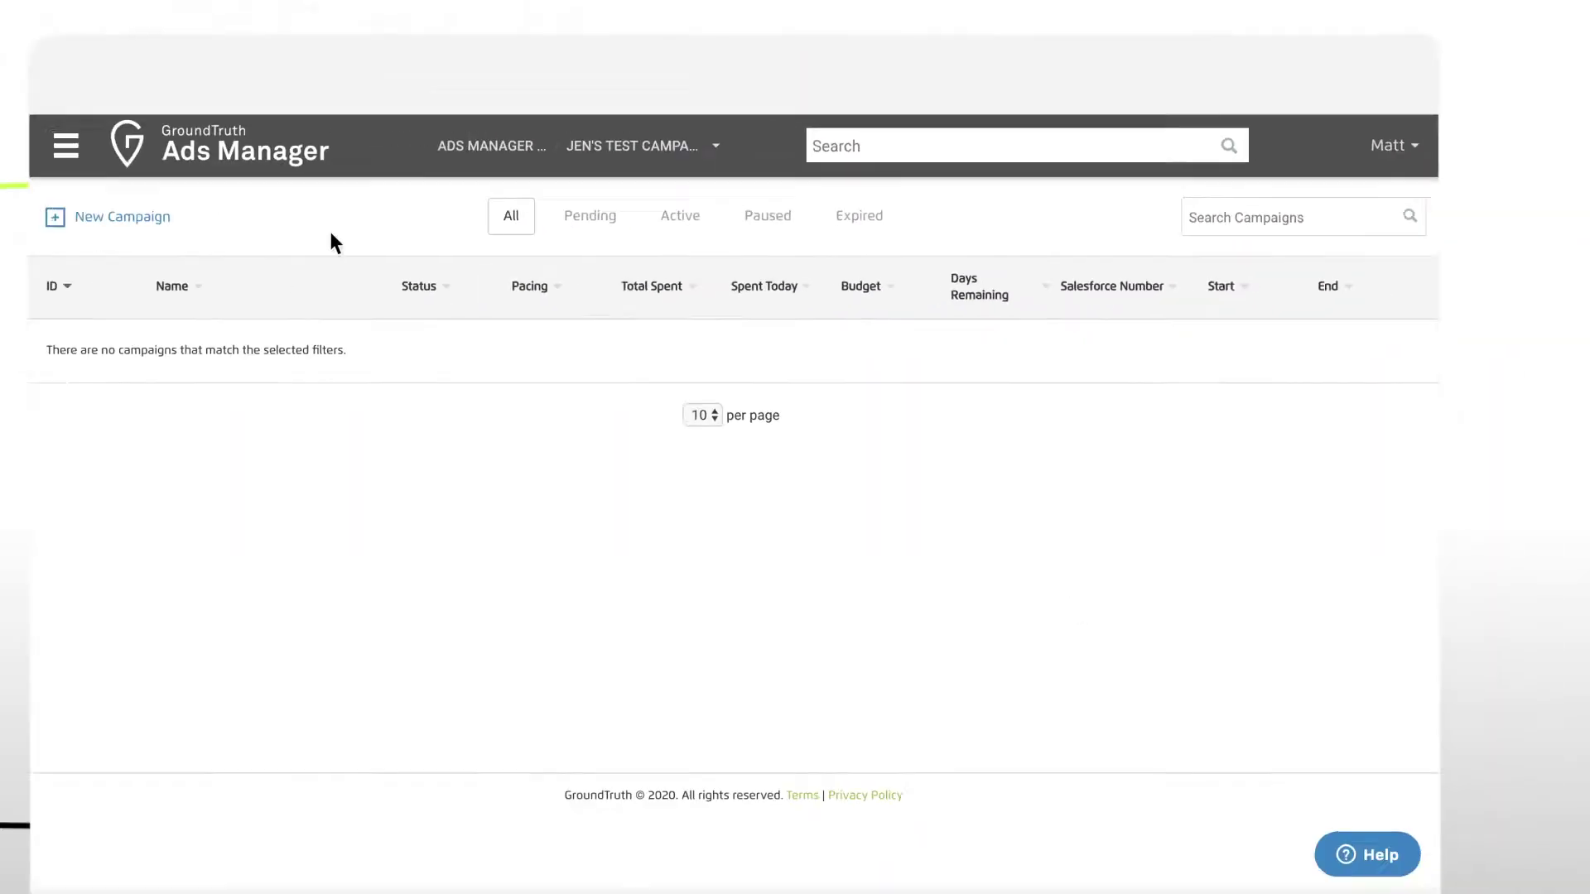
Create the advertising account Mary's Agency with advertiser domain Jenny's Tacos
{"action": "left_click", "coordinate": [242, 163]}
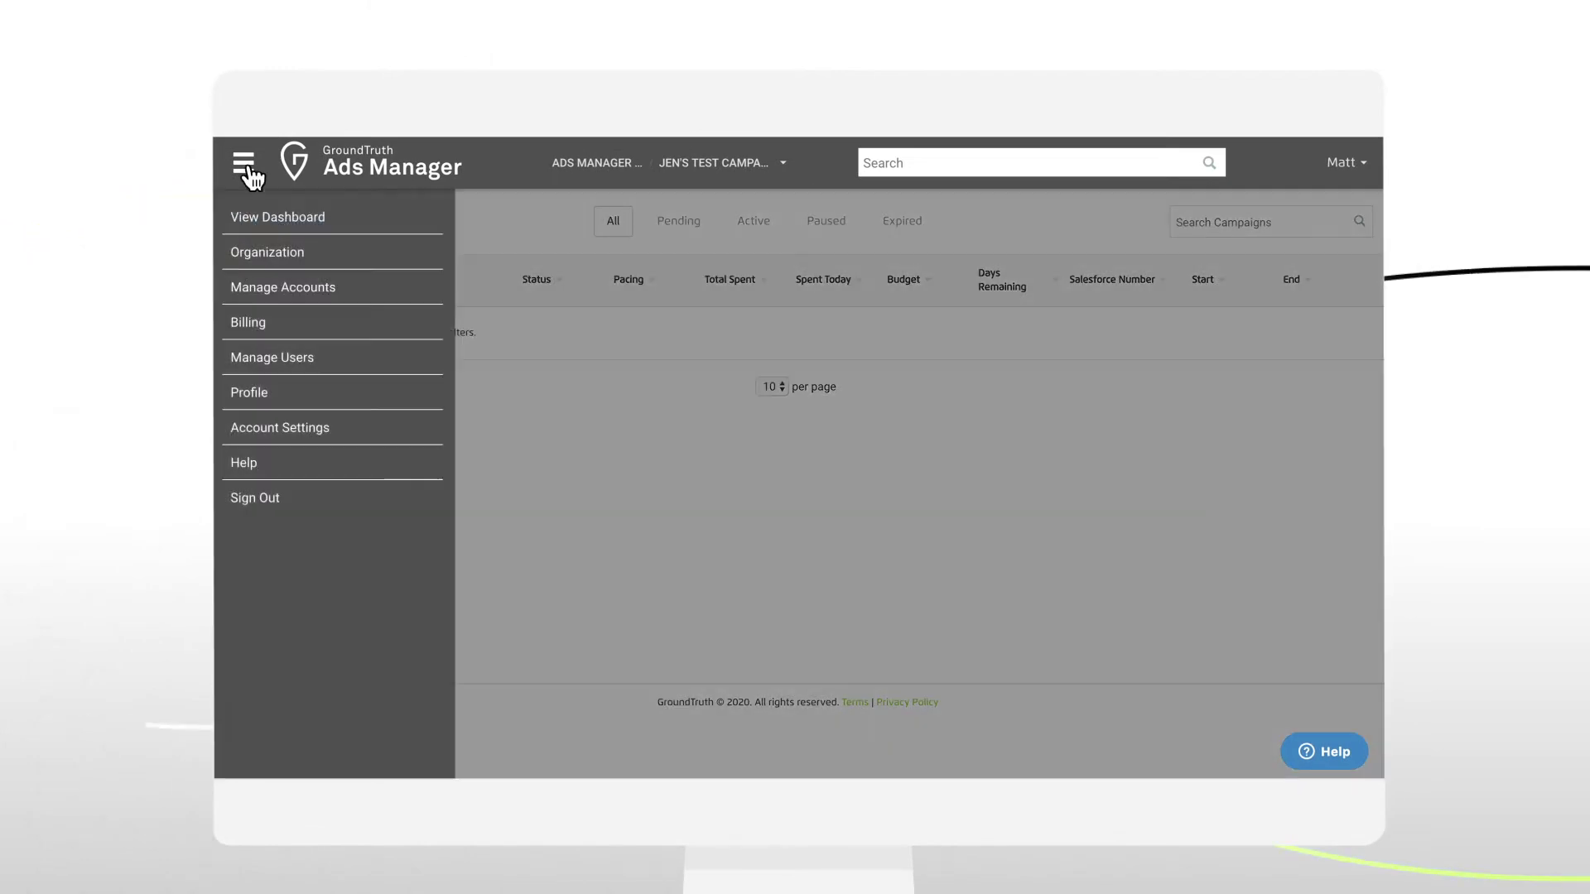
{"action": "left_click", "coordinate": [281, 261]}
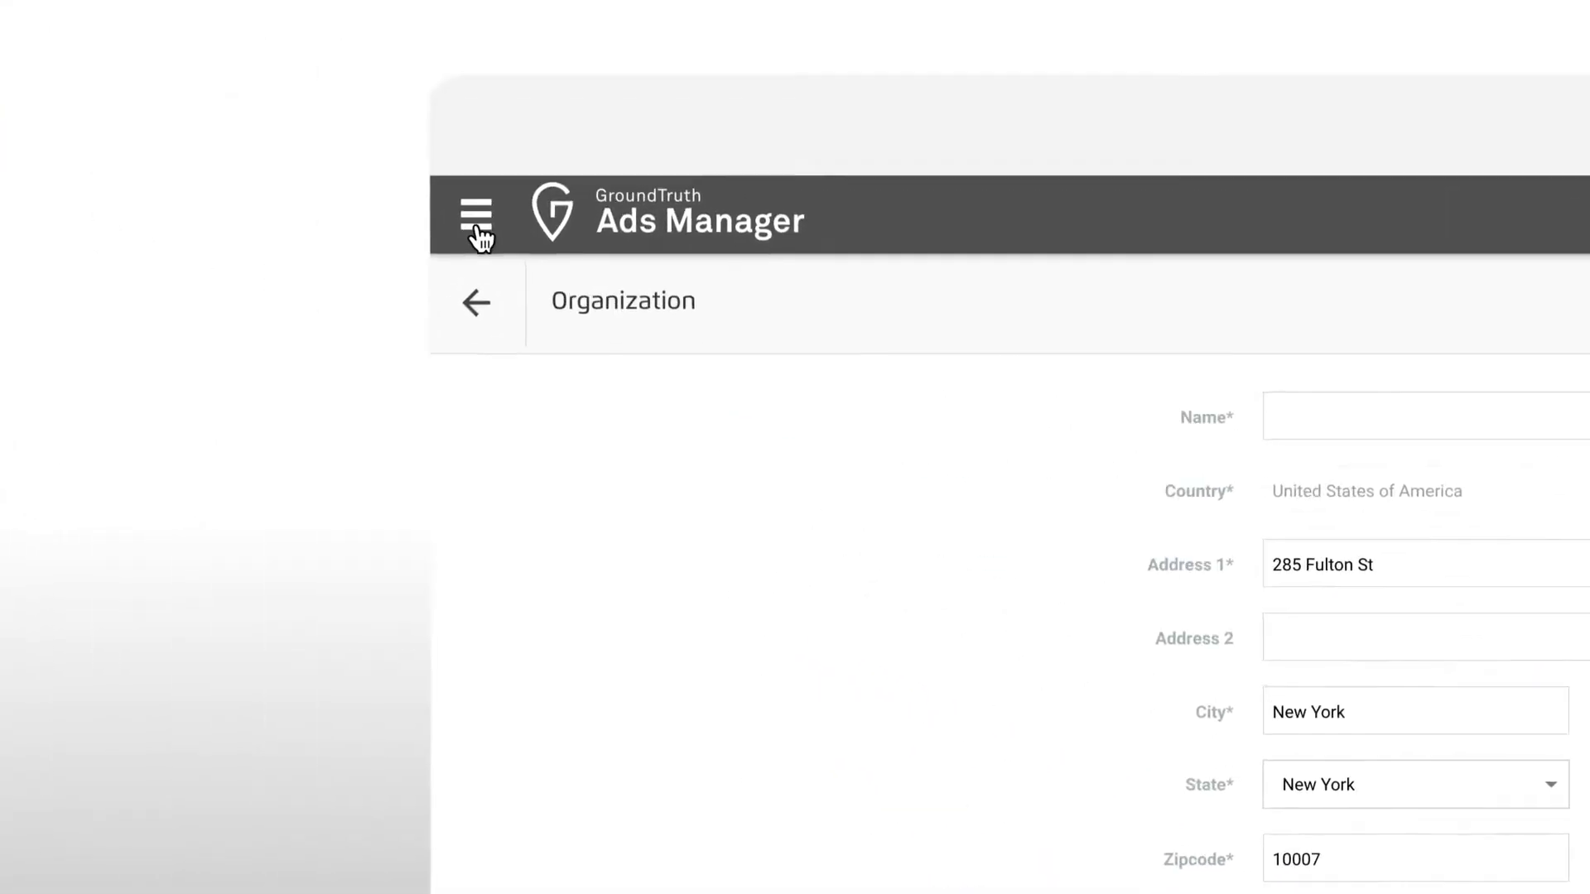
{"action": "left_click", "coordinate": [41, 59]}
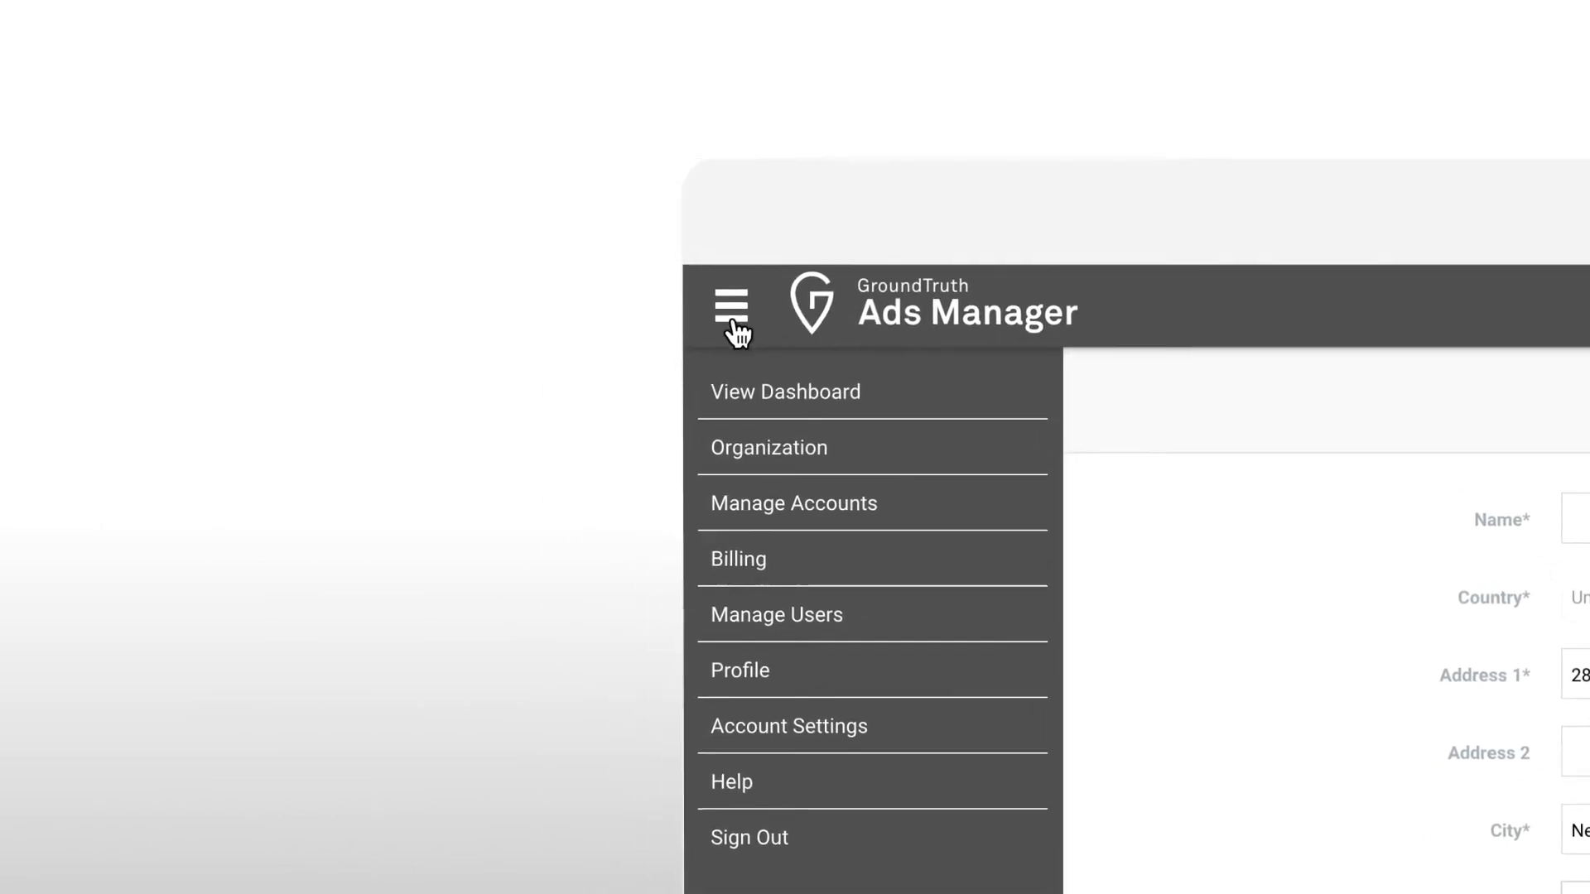
{"action": "left_click", "coordinate": [850, 509]}
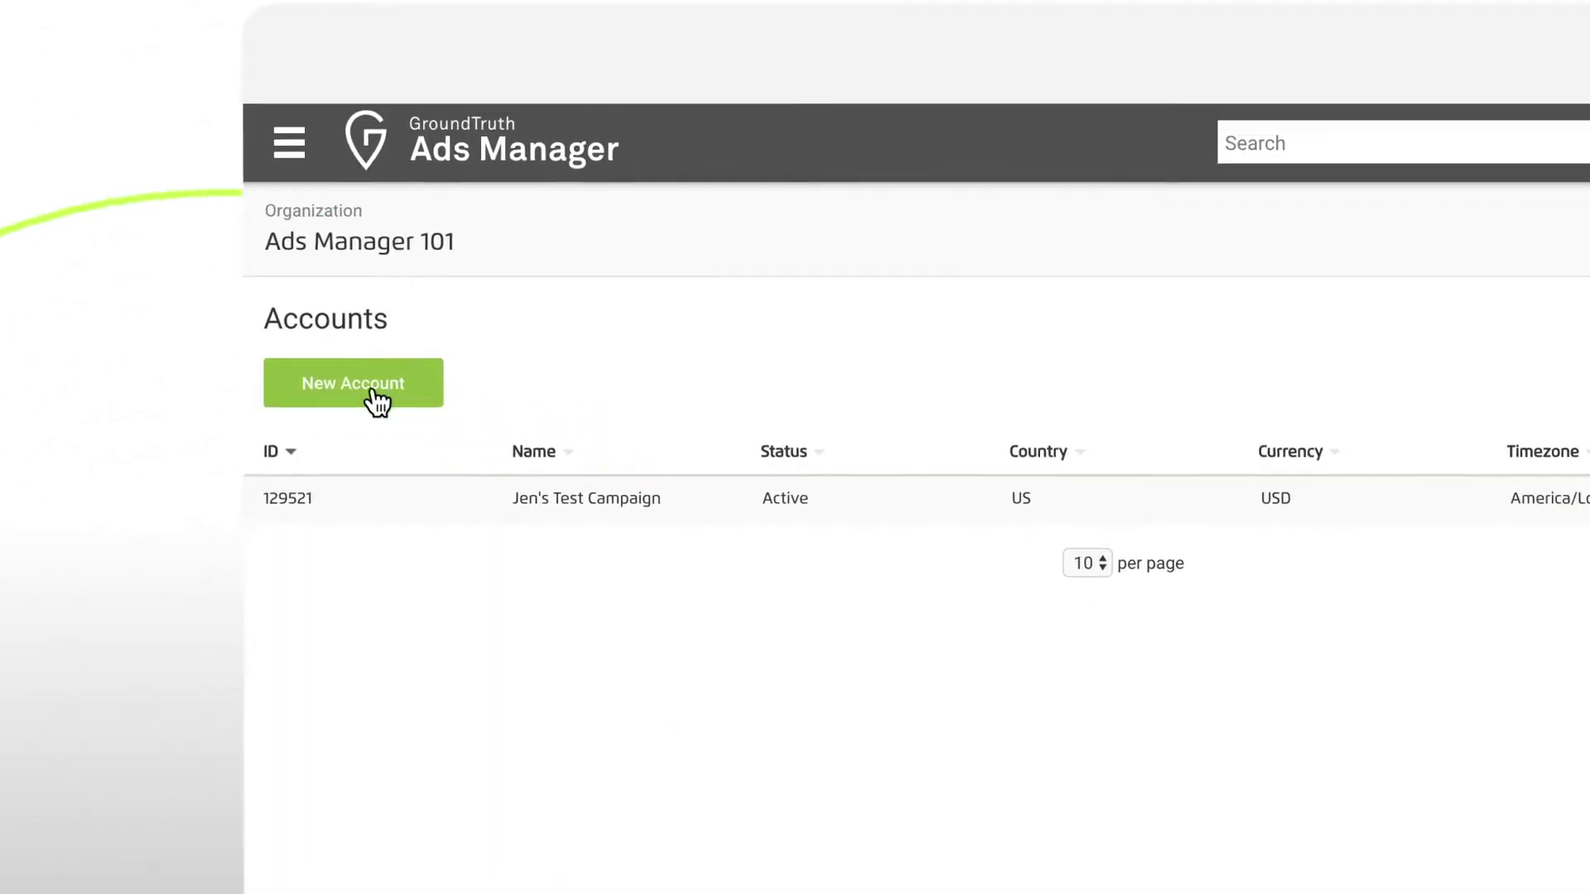
{"action": "left_click", "coordinate": [783, 548]}
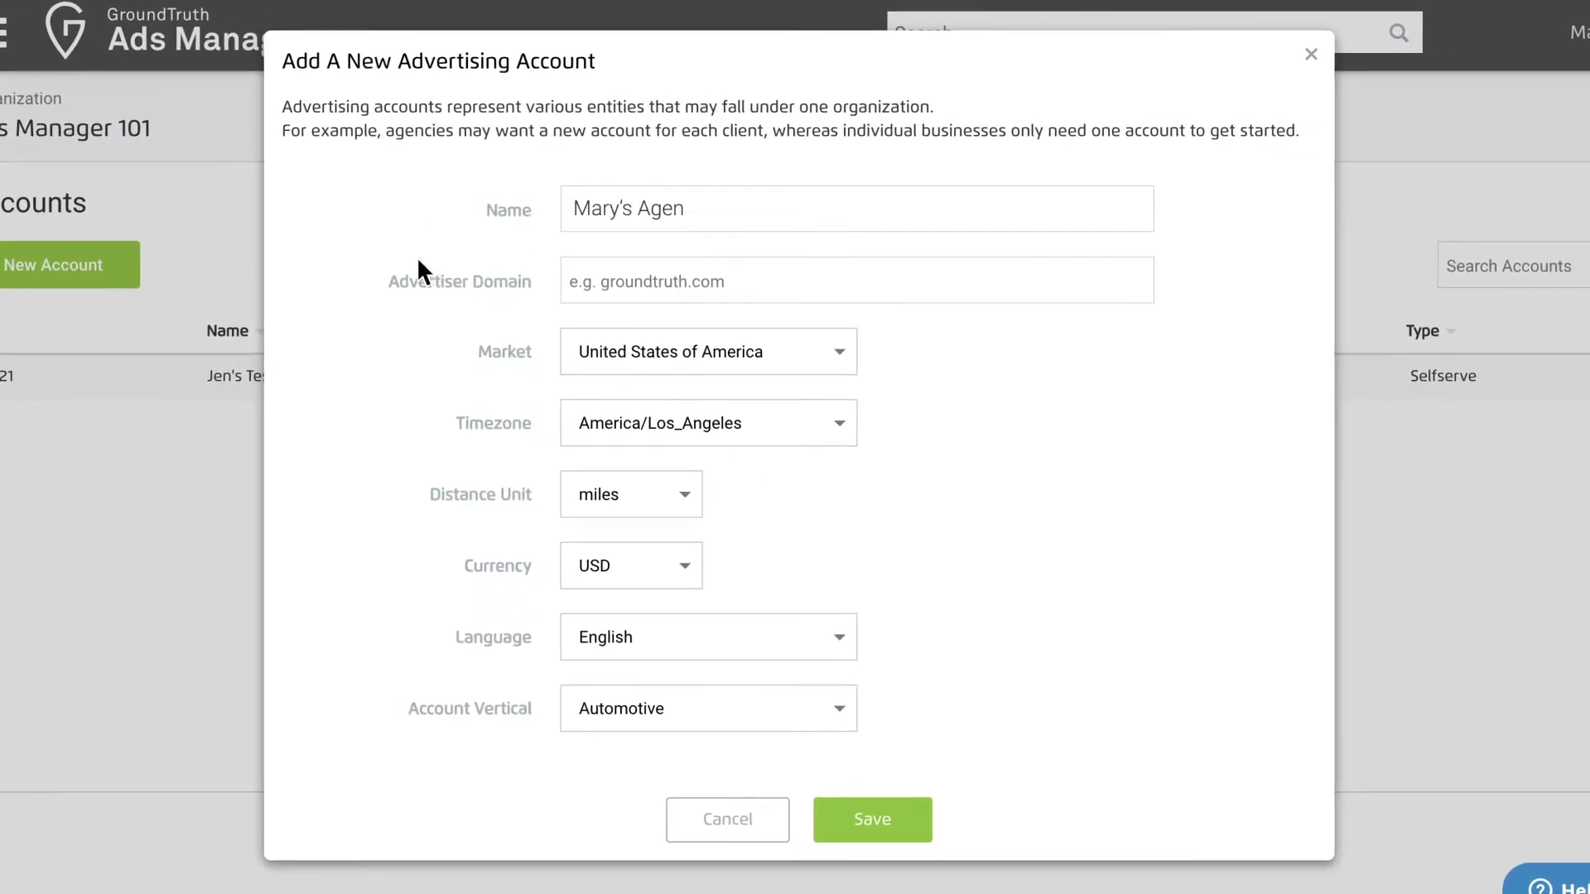
{"action": "left_click", "coordinate": [596, 286]}
{"action": "type", "text": "Jenny's Tacos"}
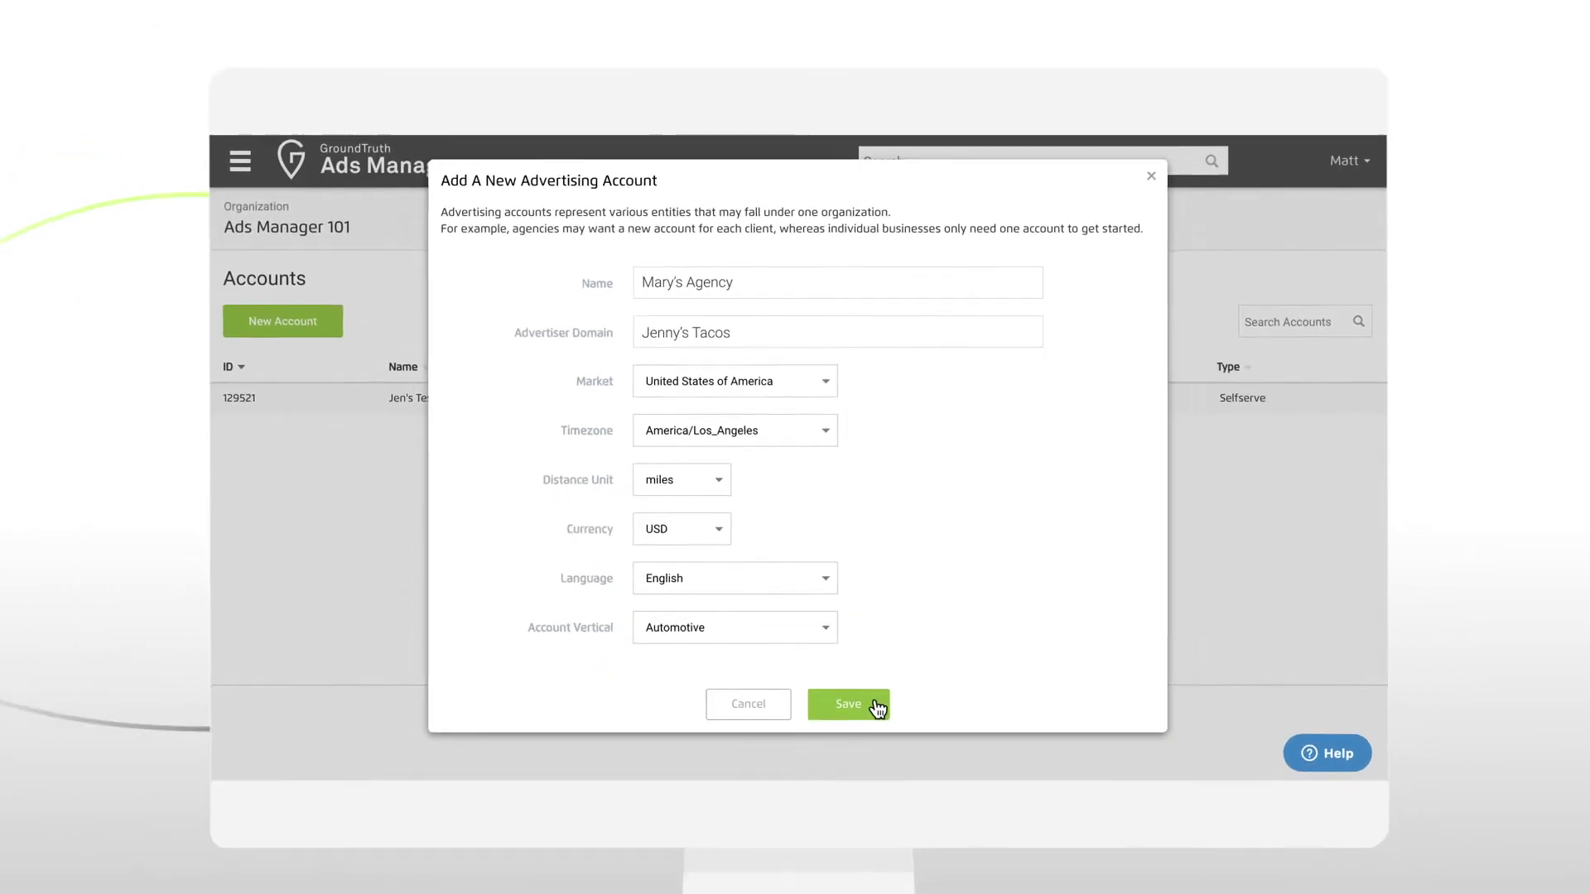
{"action": "left_click", "coordinate": [872, 819]}
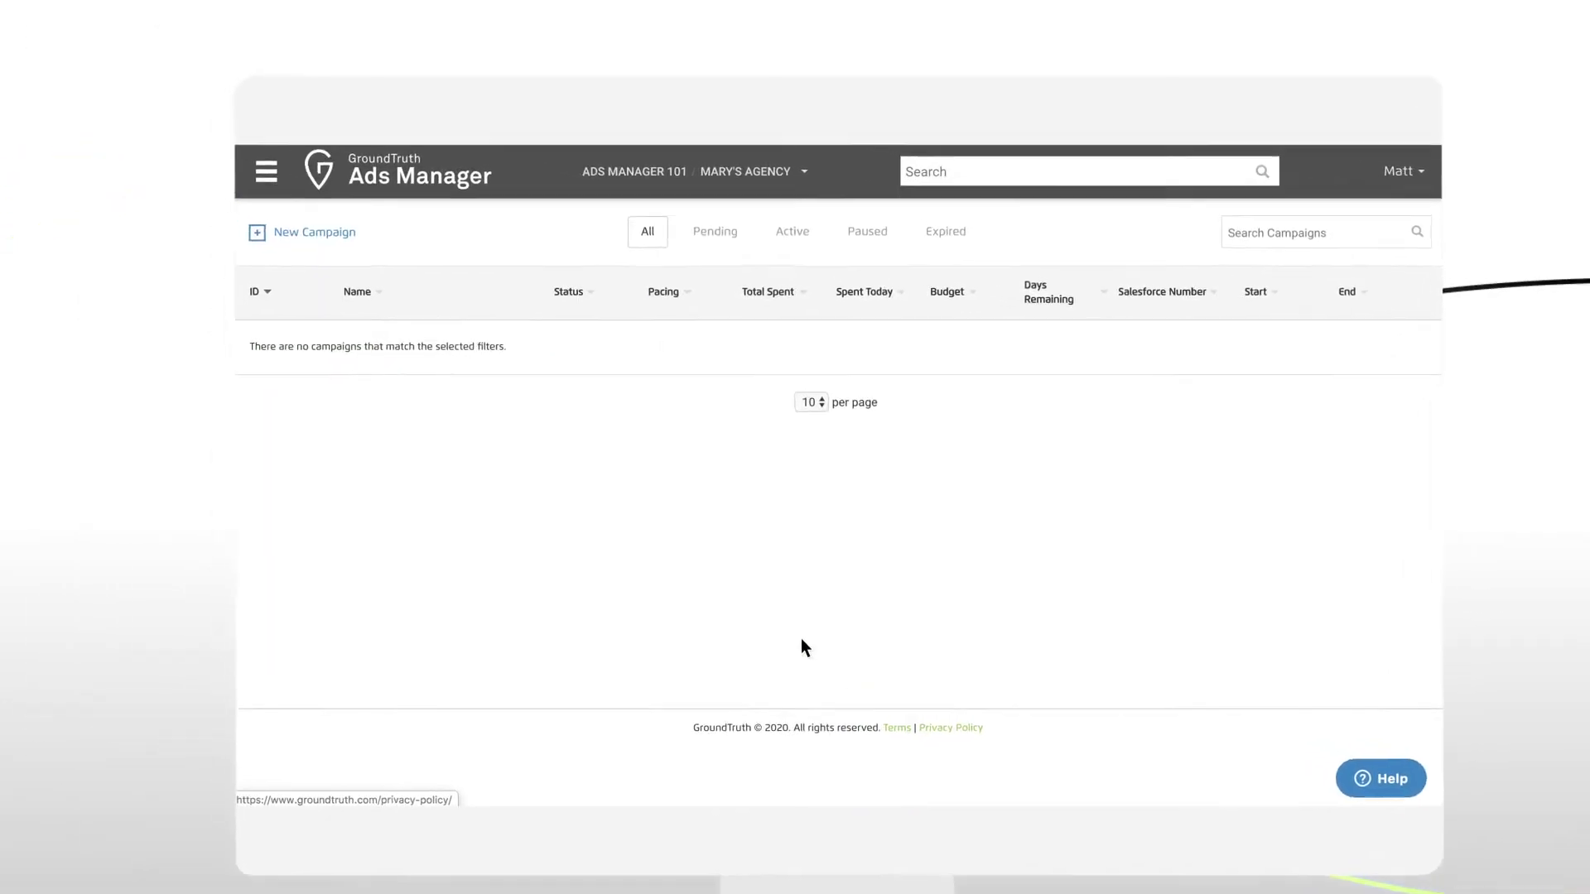
Save campaign 'Jen's Test Campaign' using ad group budgets instead of a 1000 campaign budget
{"action": "left_click", "coordinate": [236, 225]}
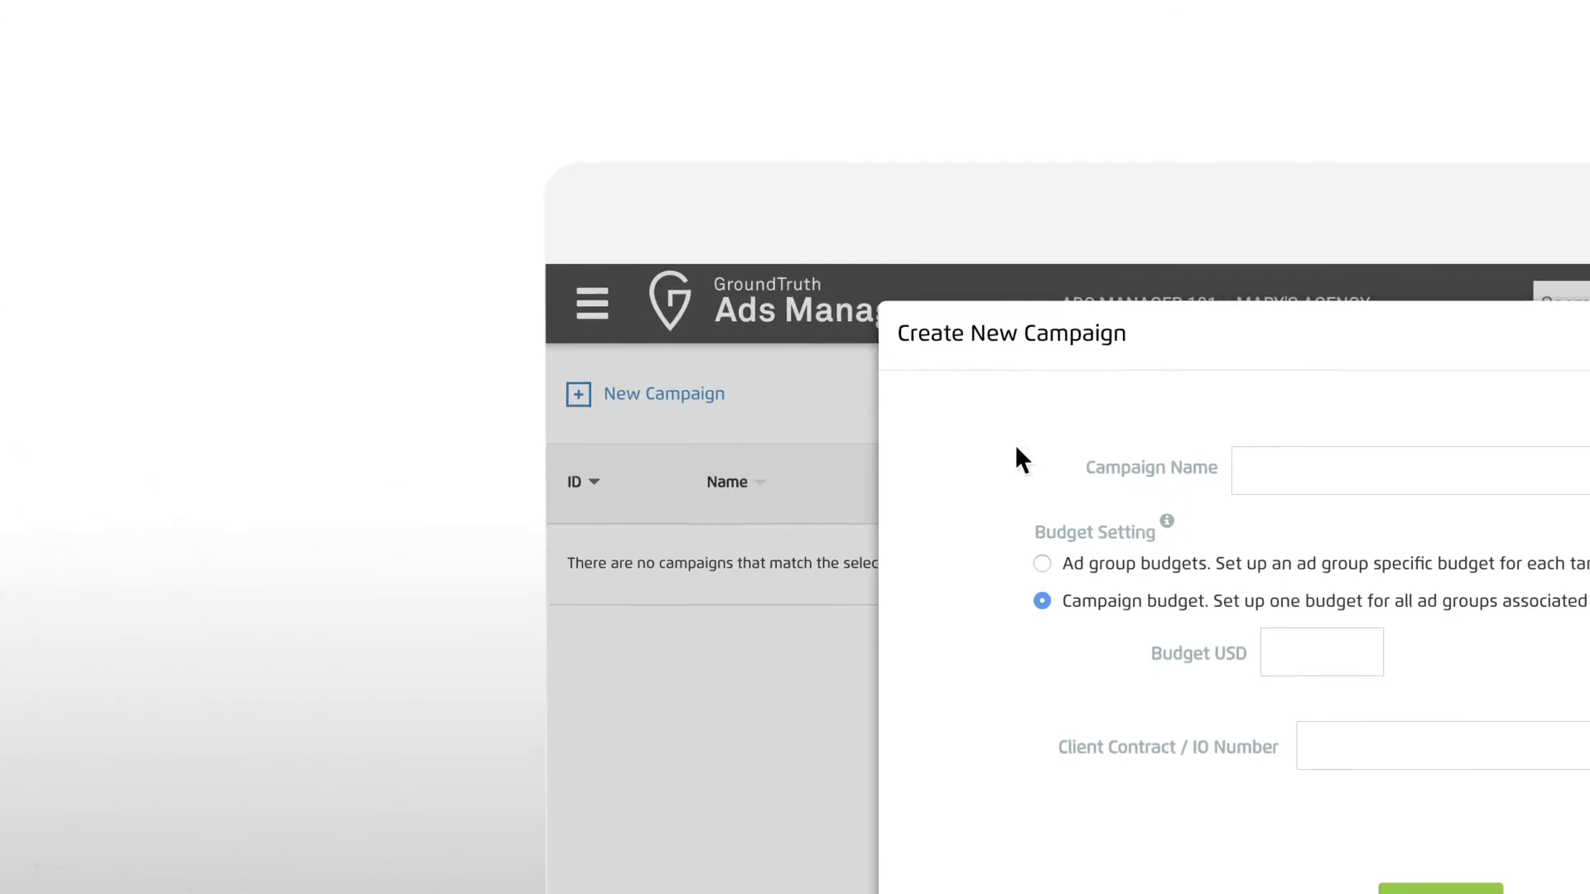
{"action": "type", "text": "Jen's Test Campaign"}
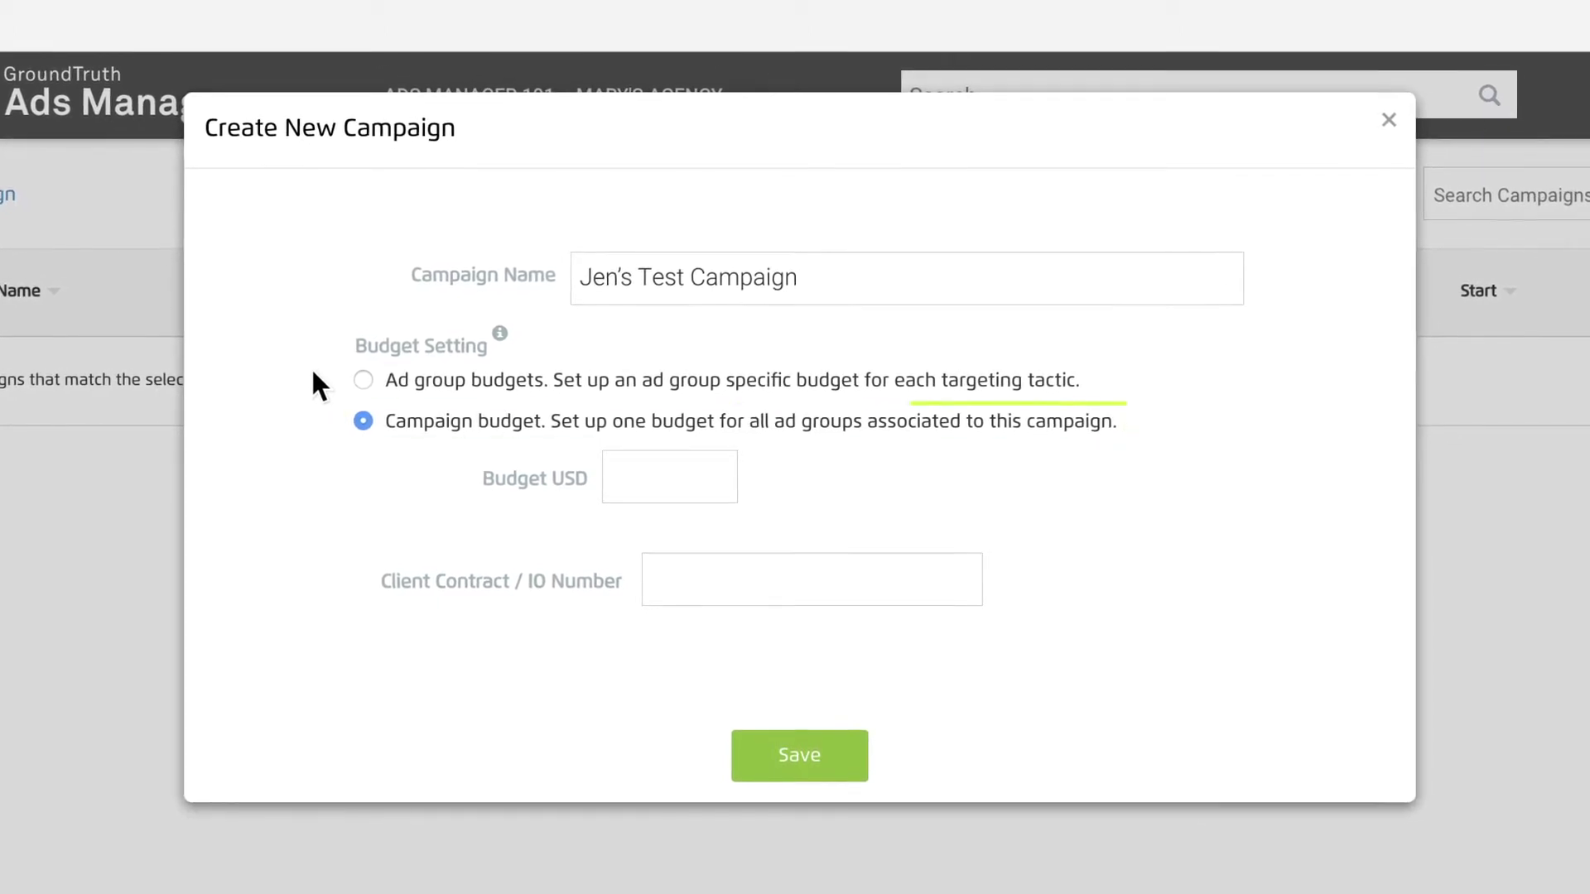
{"action": "left_click", "coordinate": [614, 476]}
{"action": "type", "text": "1000"}
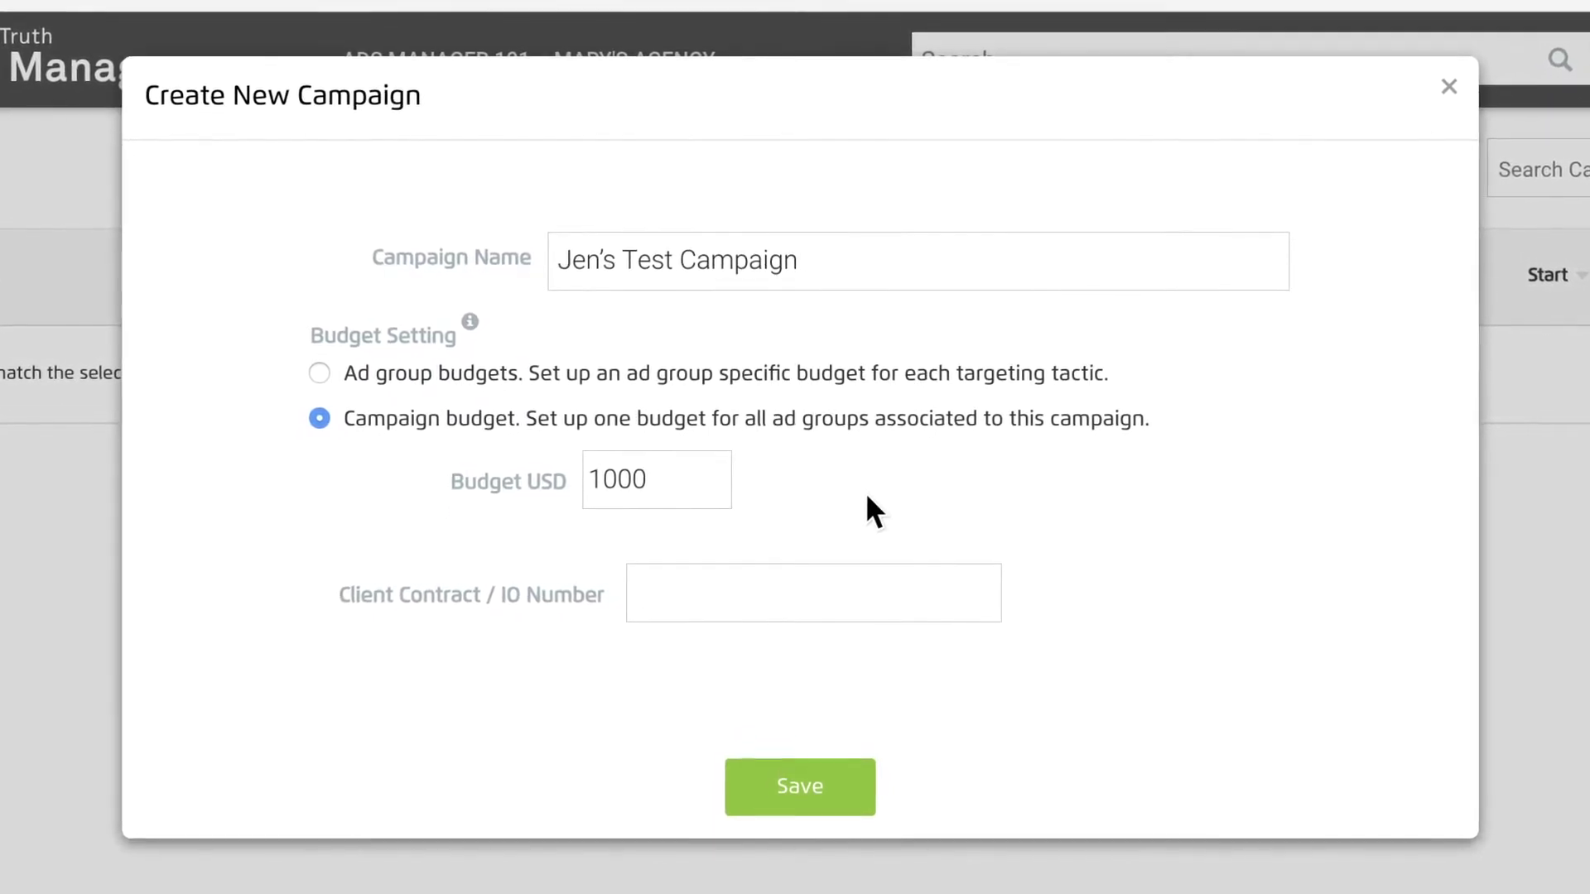
{"action": "left_click", "coordinate": [316, 374]}
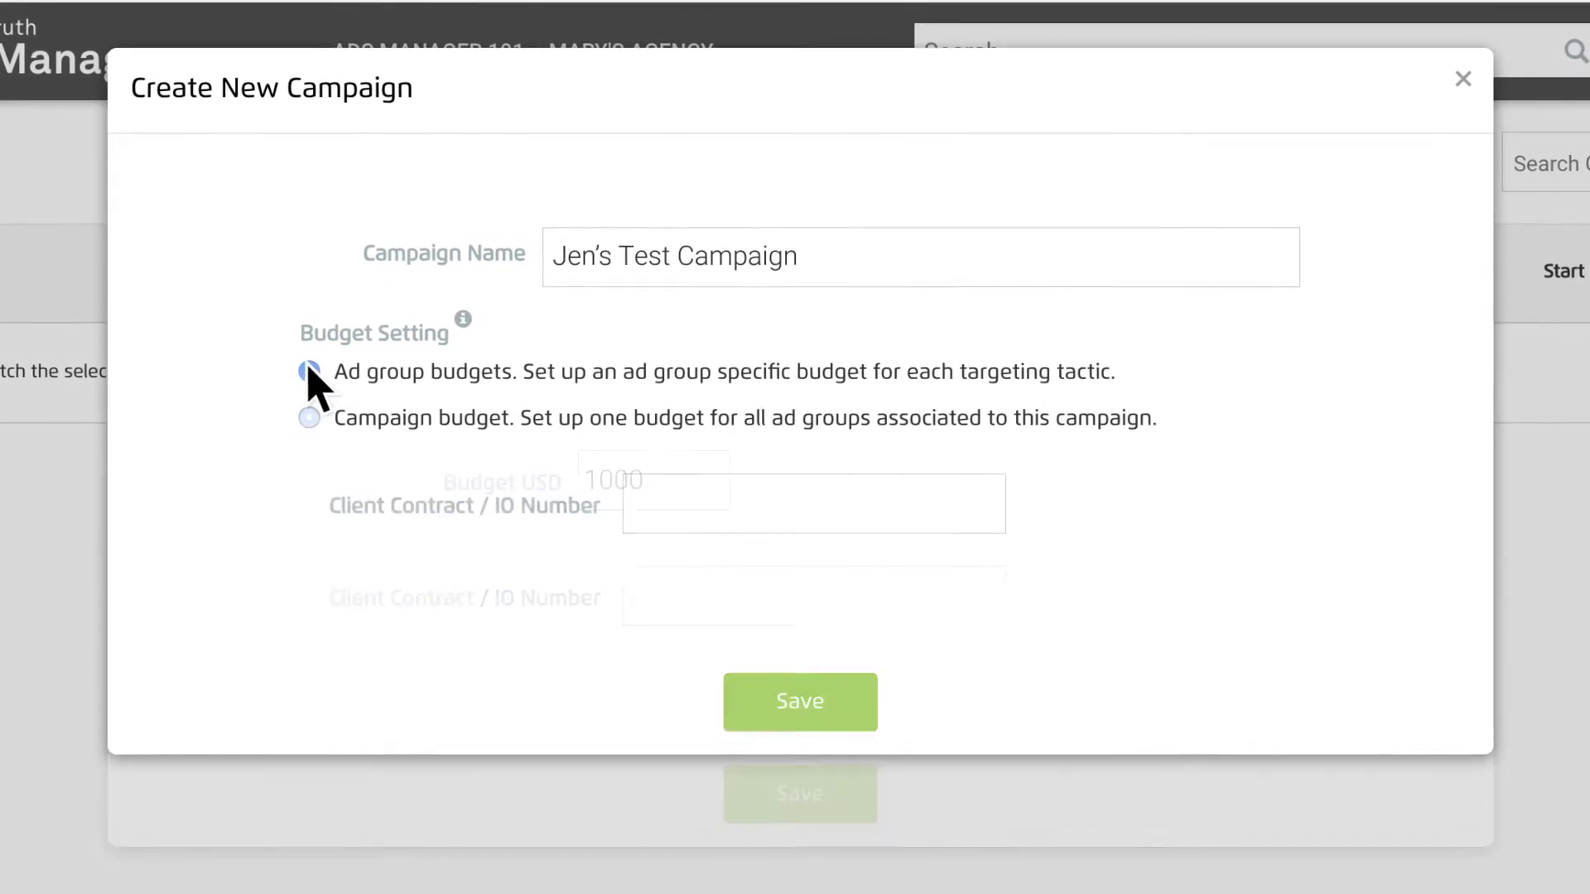
{"action": "left_click", "coordinate": [849, 723]}
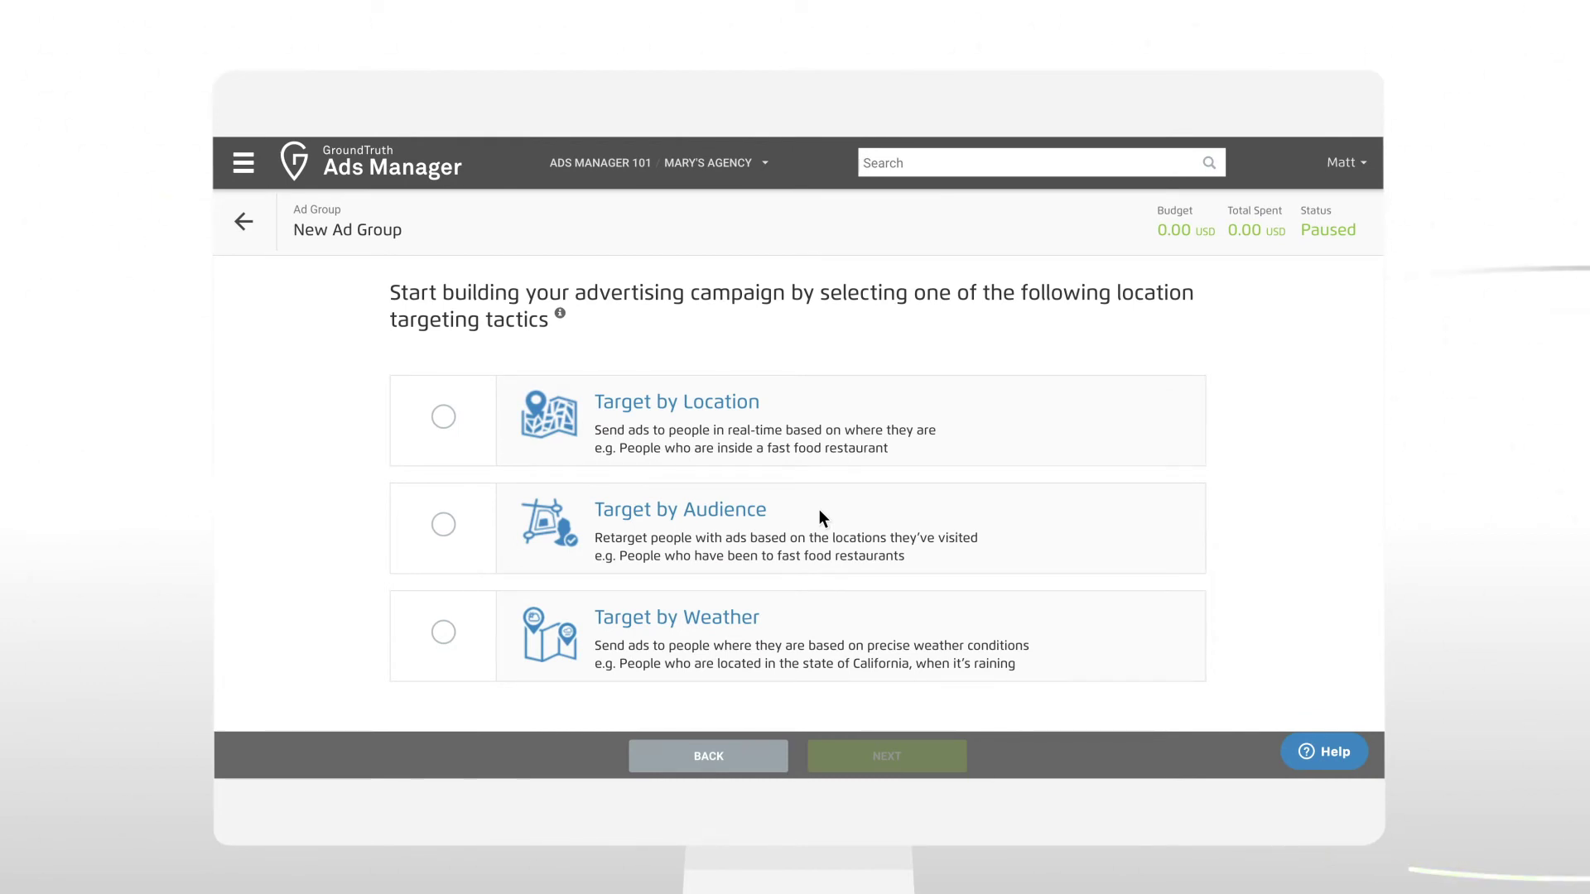
Set the ad group to target by audience on Mobile devices
{"action": "left_click", "coordinate": [443, 524]}
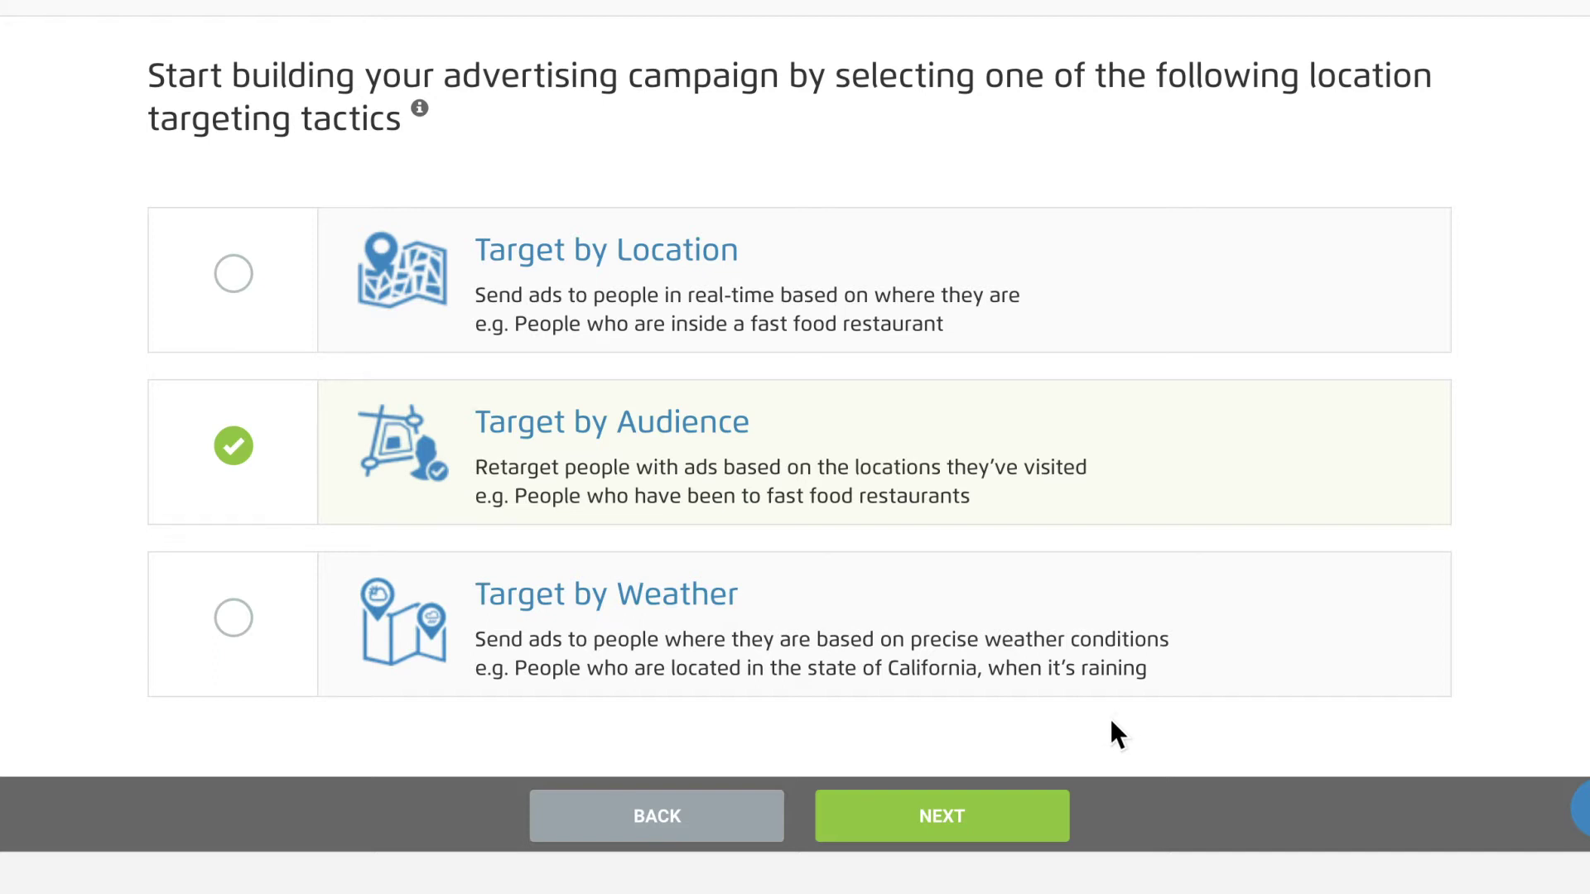
{"action": "left_click", "coordinate": [1029, 818]}
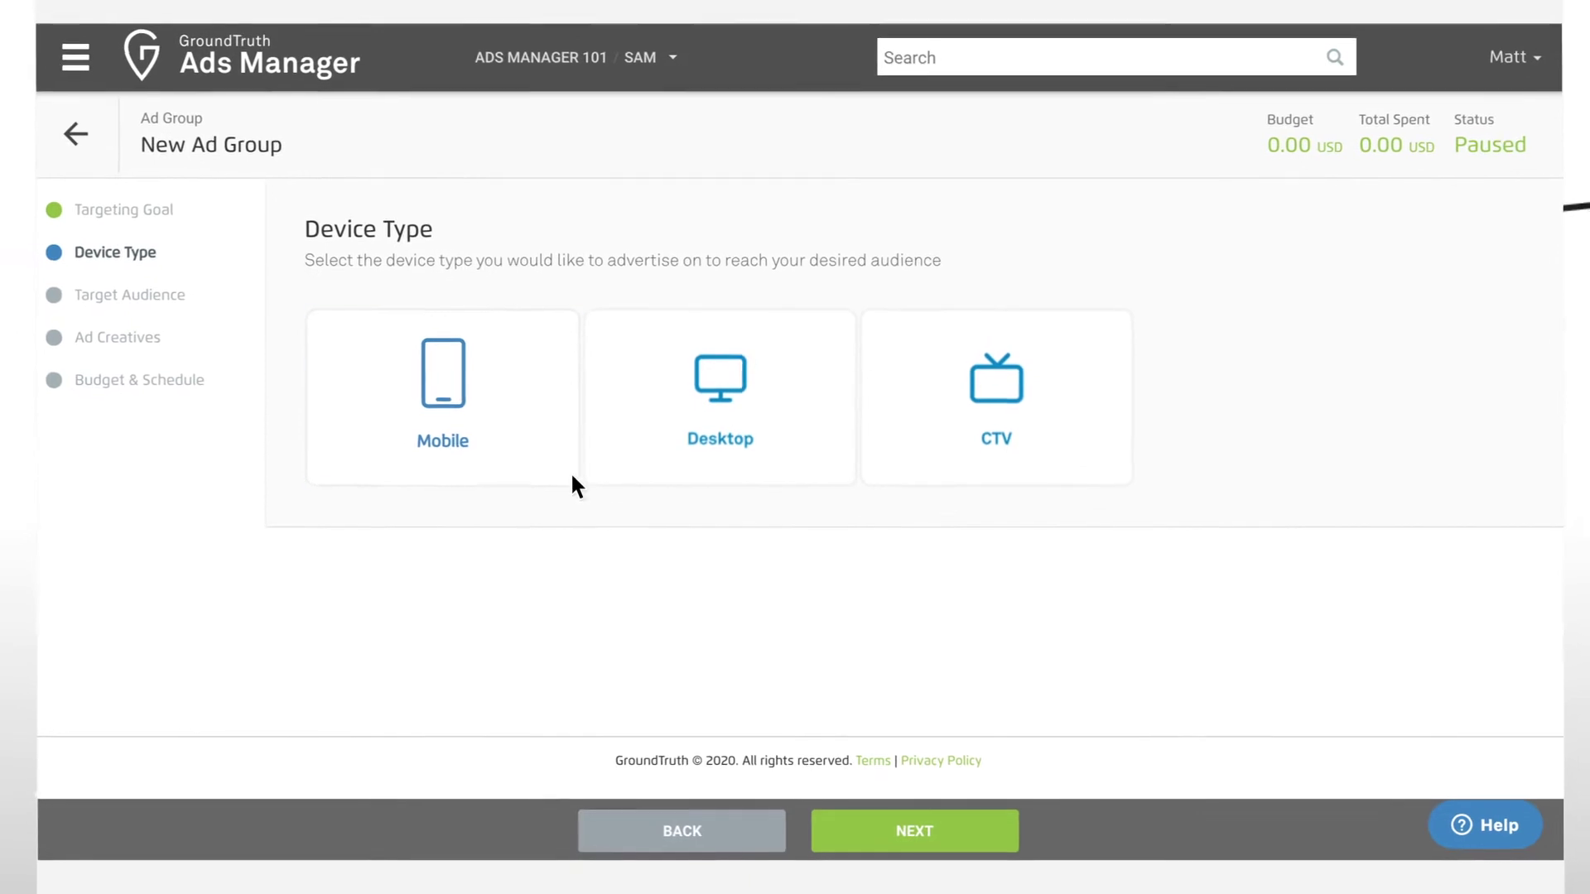
{"action": "left_click", "coordinate": [534, 452]}
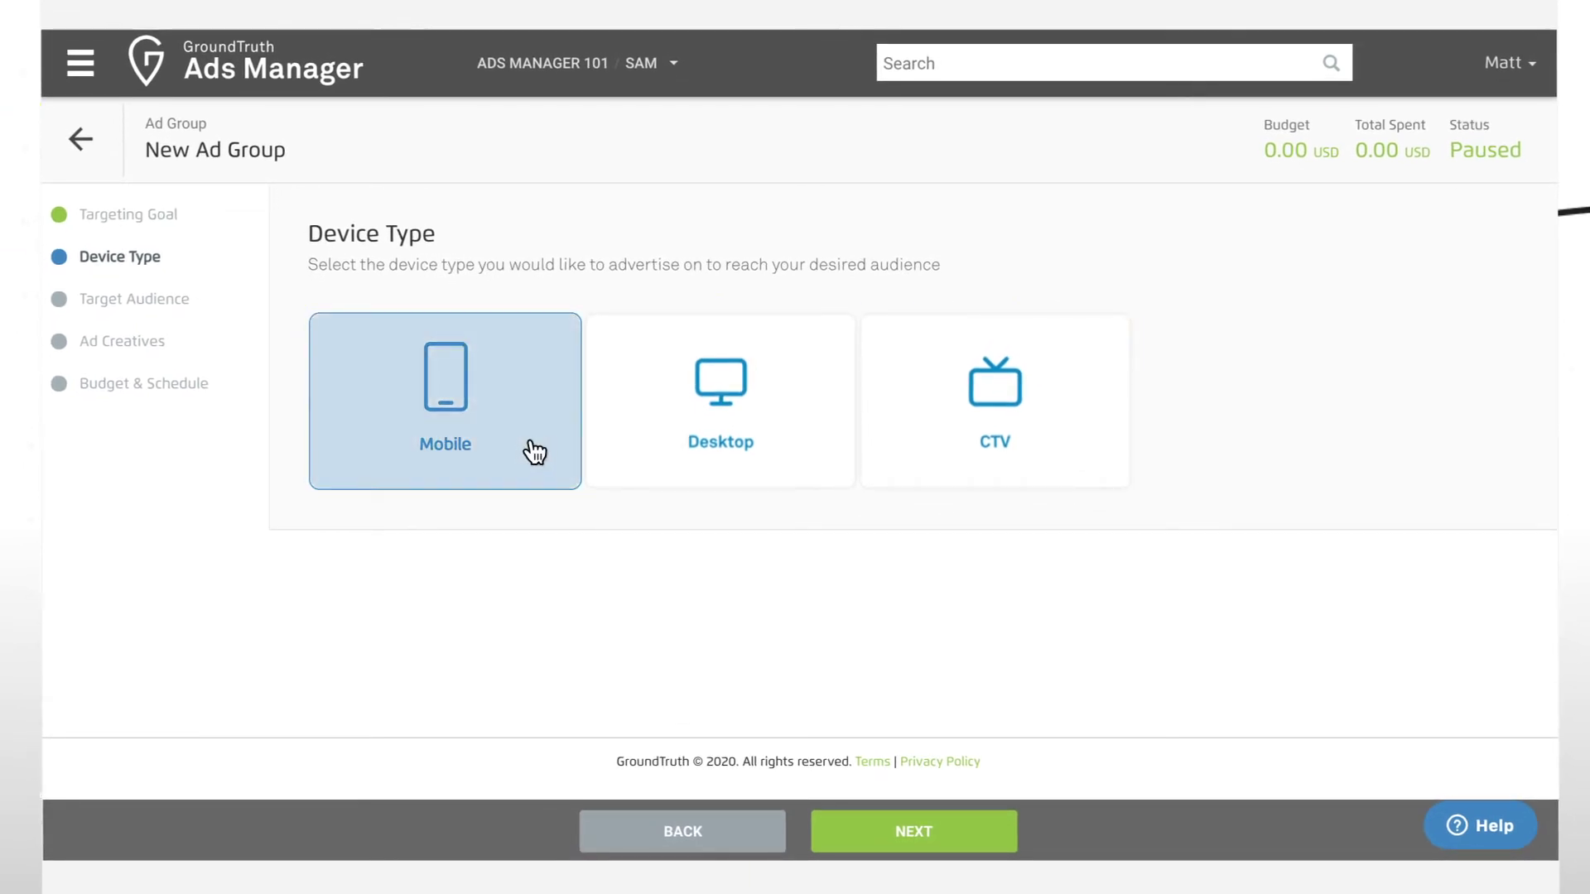
{"action": "left_click", "coordinate": [985, 832]}
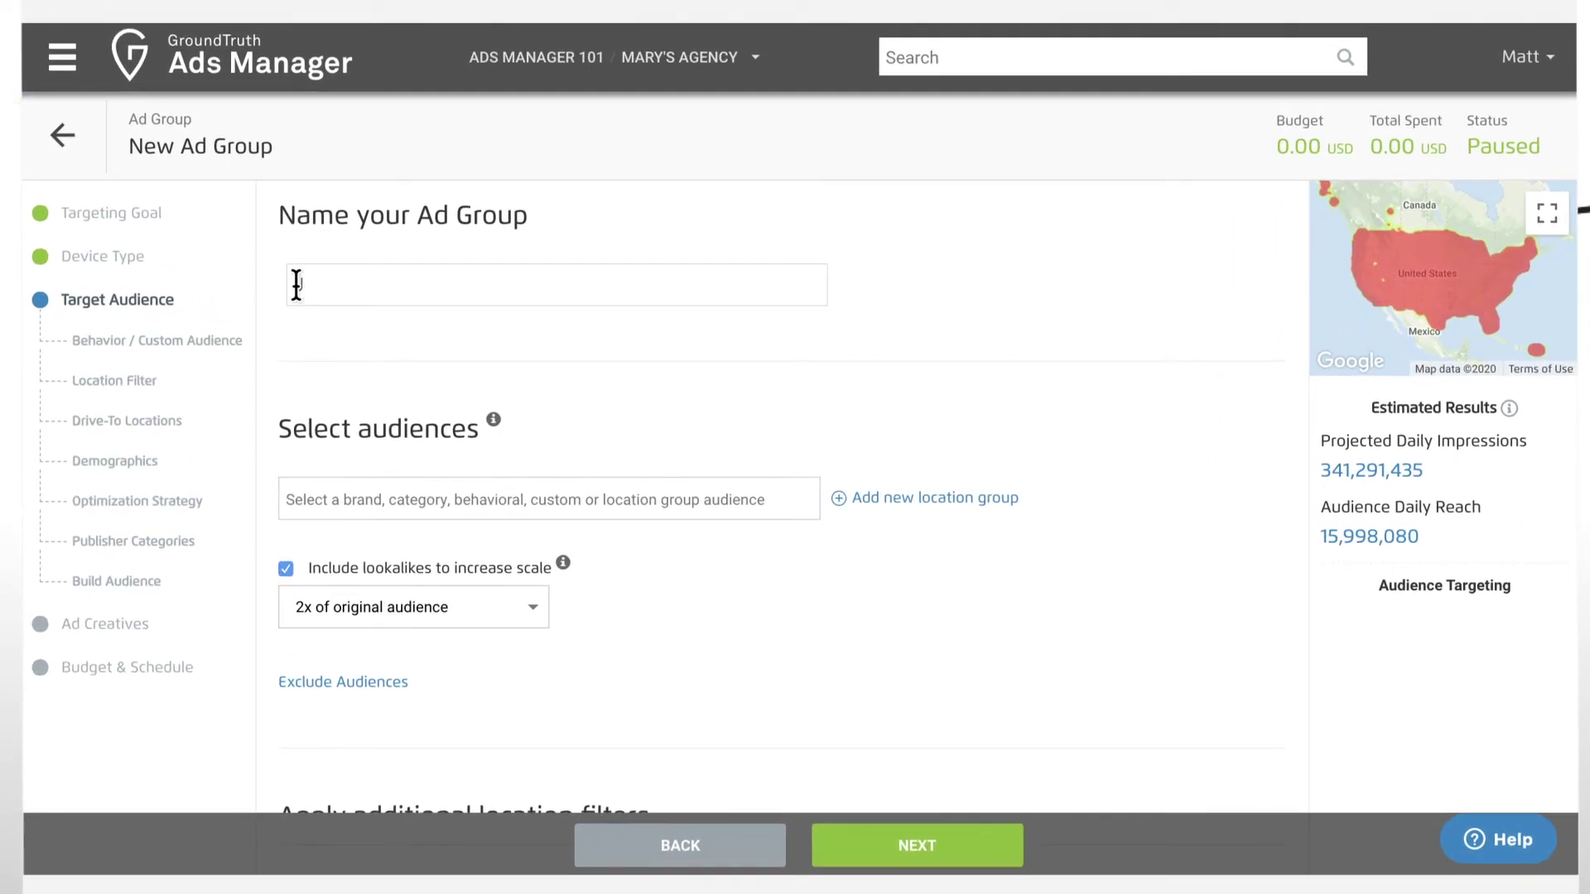
Add Taco Bell as the ad group's target audience
{"action": "scroll", "coordinate": [575, 366], "scroll_direction": "down", "scroll_amount": 1}
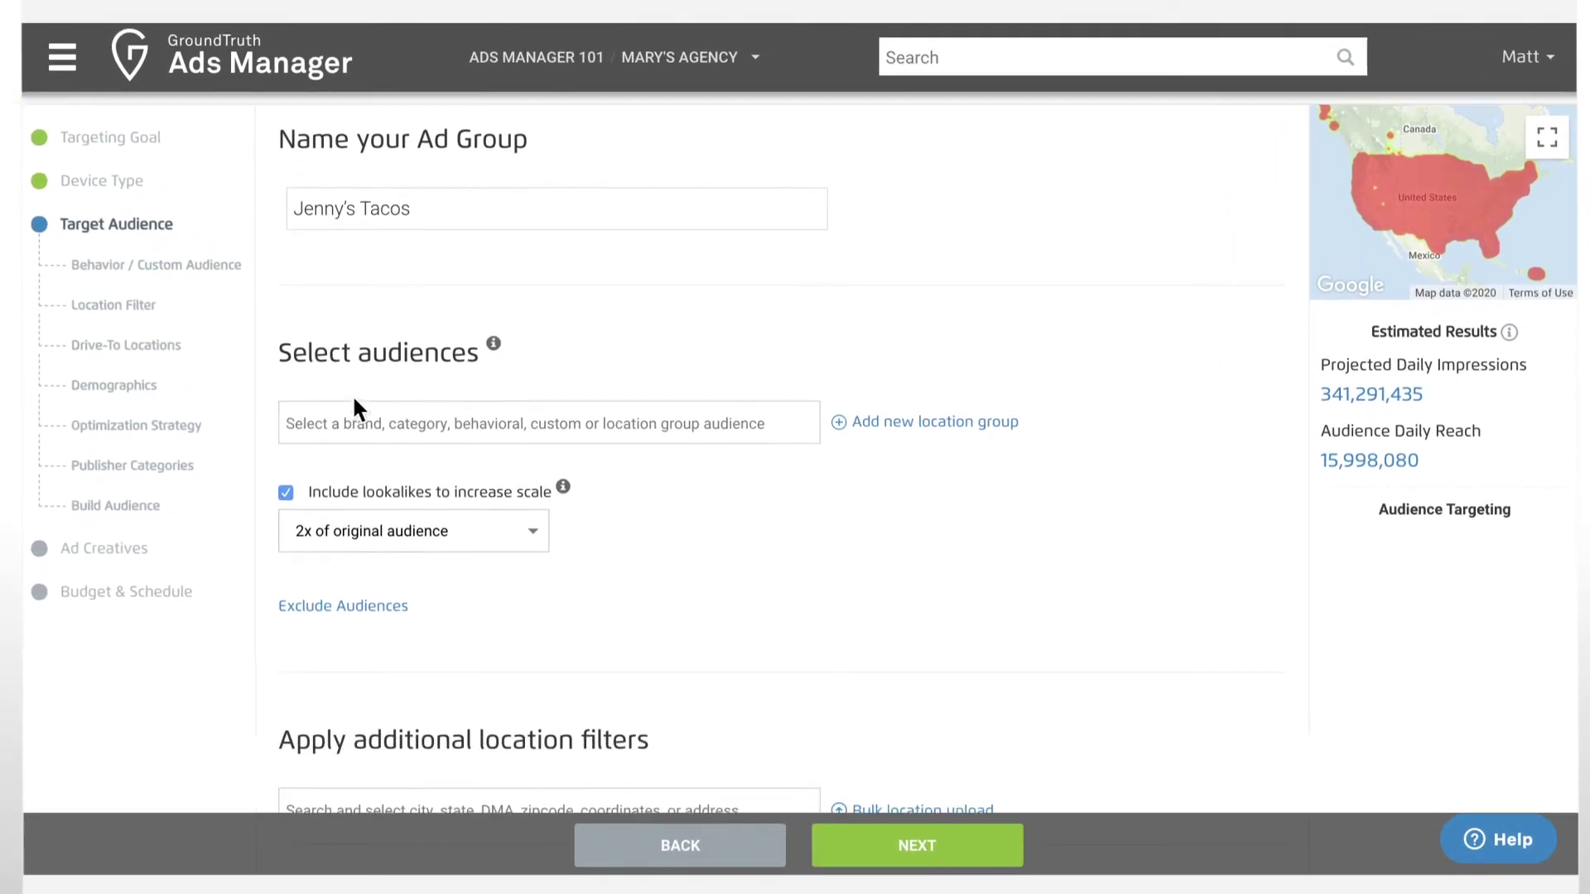
{"action": "type", "text": "co Bell"}
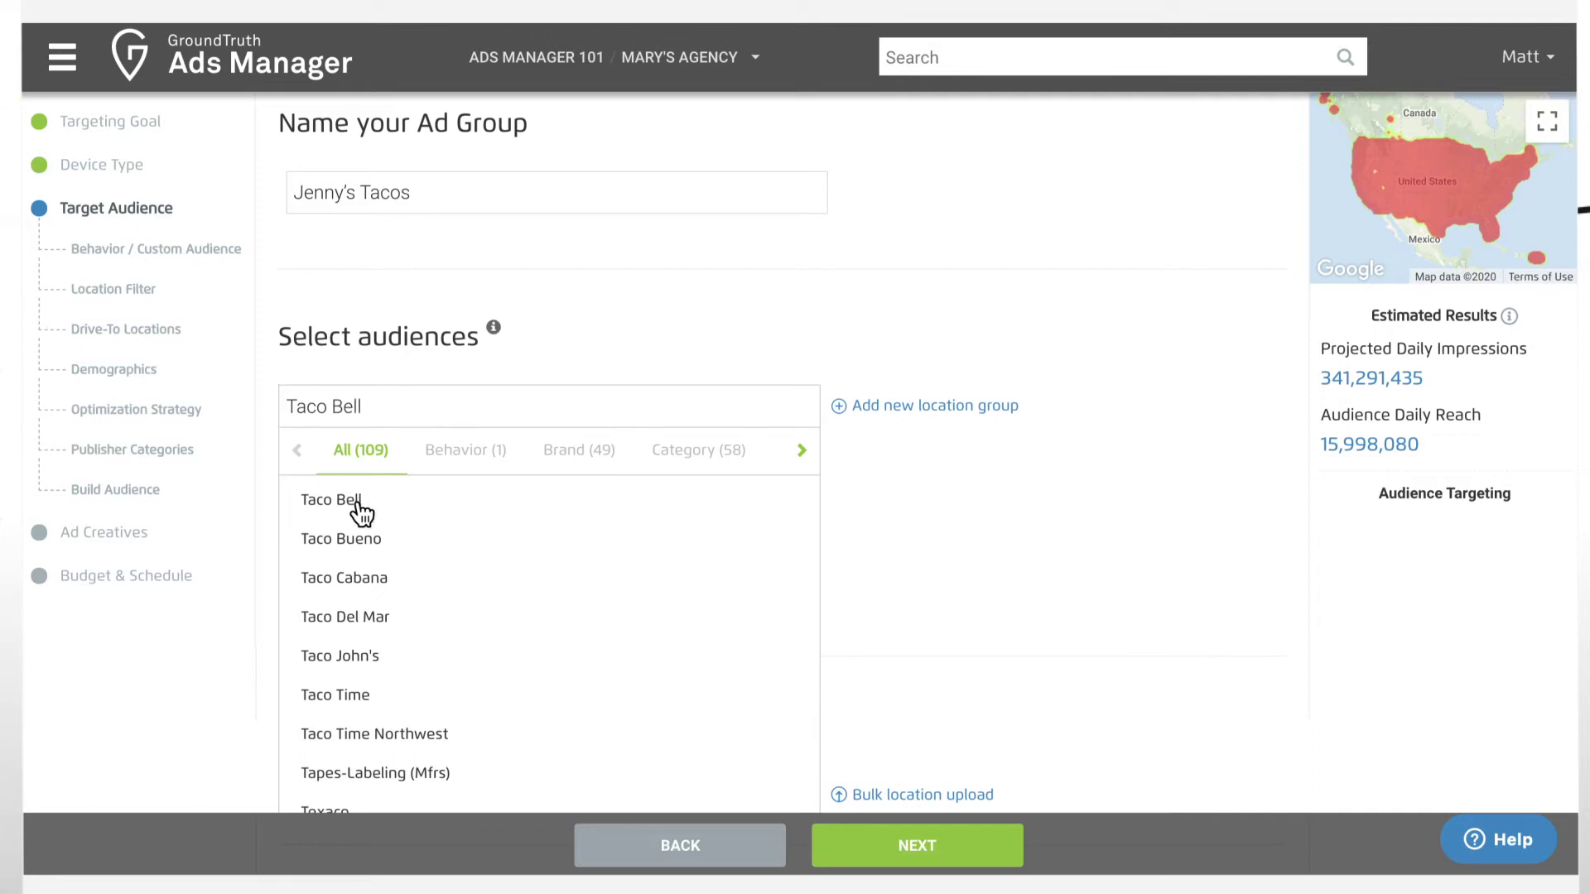
{"action": "left_click", "coordinate": [361, 512]}
Restrict the ad group's locations to ZIP code 10007
{"action": "scroll", "coordinate": [354, 514], "scroll_direction": "down", "scroll_amount": 3}
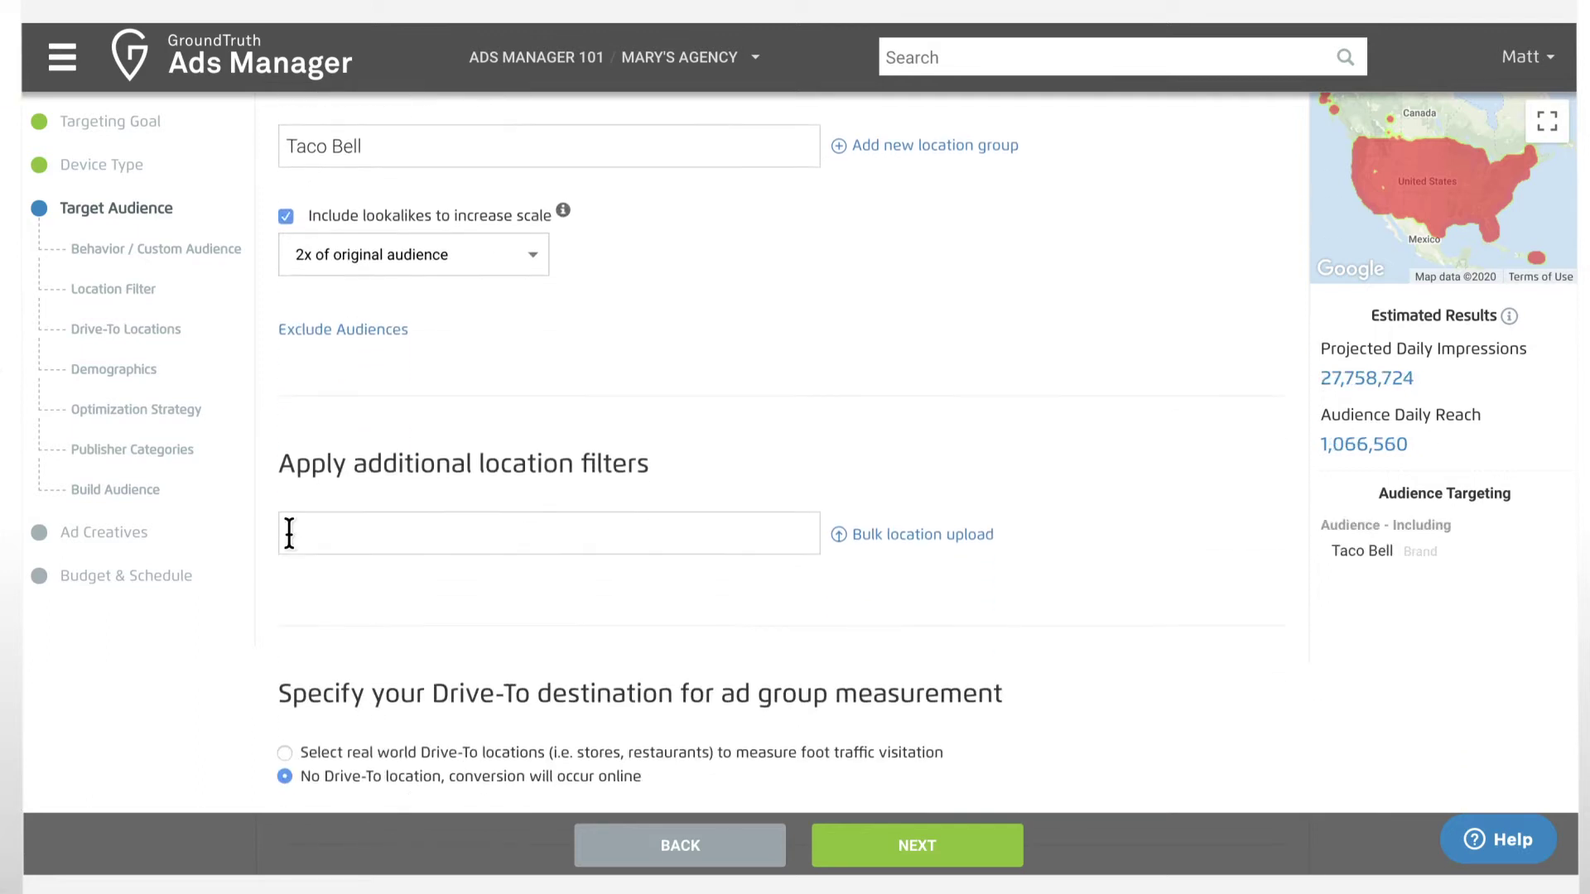
{"action": "left_click", "coordinate": [289, 533]}
{"action": "type", "text": "10007"}
{"action": "left_click", "coordinate": [347, 625]}
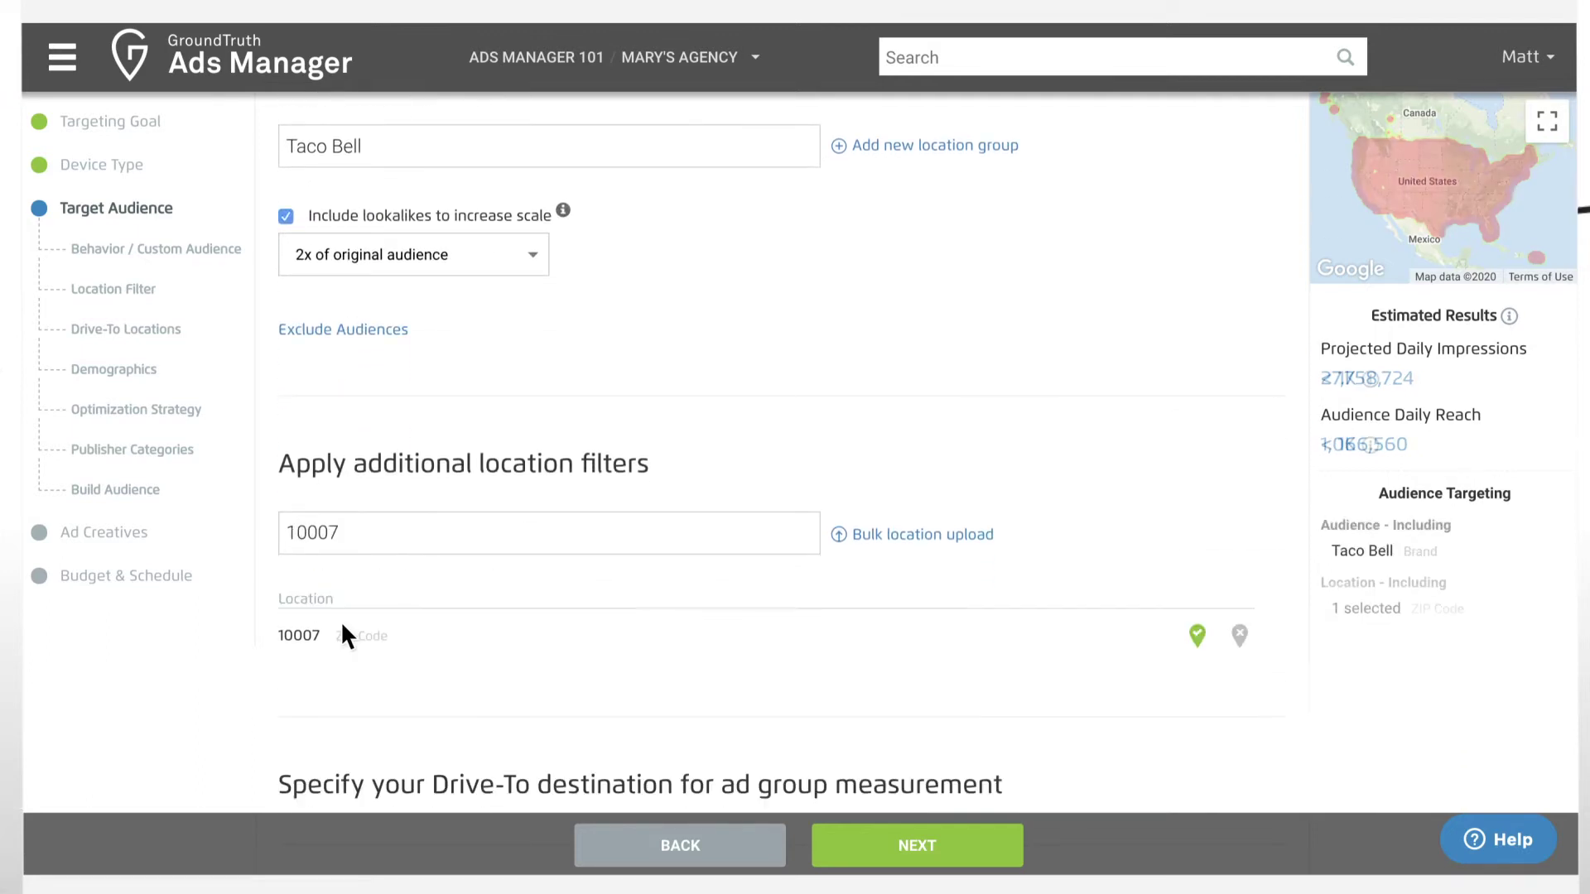
Measure foot traffic with Jenny's Tacos New Store as the Drive-To location
{"action": "scroll", "coordinate": [341, 621], "scroll_direction": "down", "scroll_amount": 7}
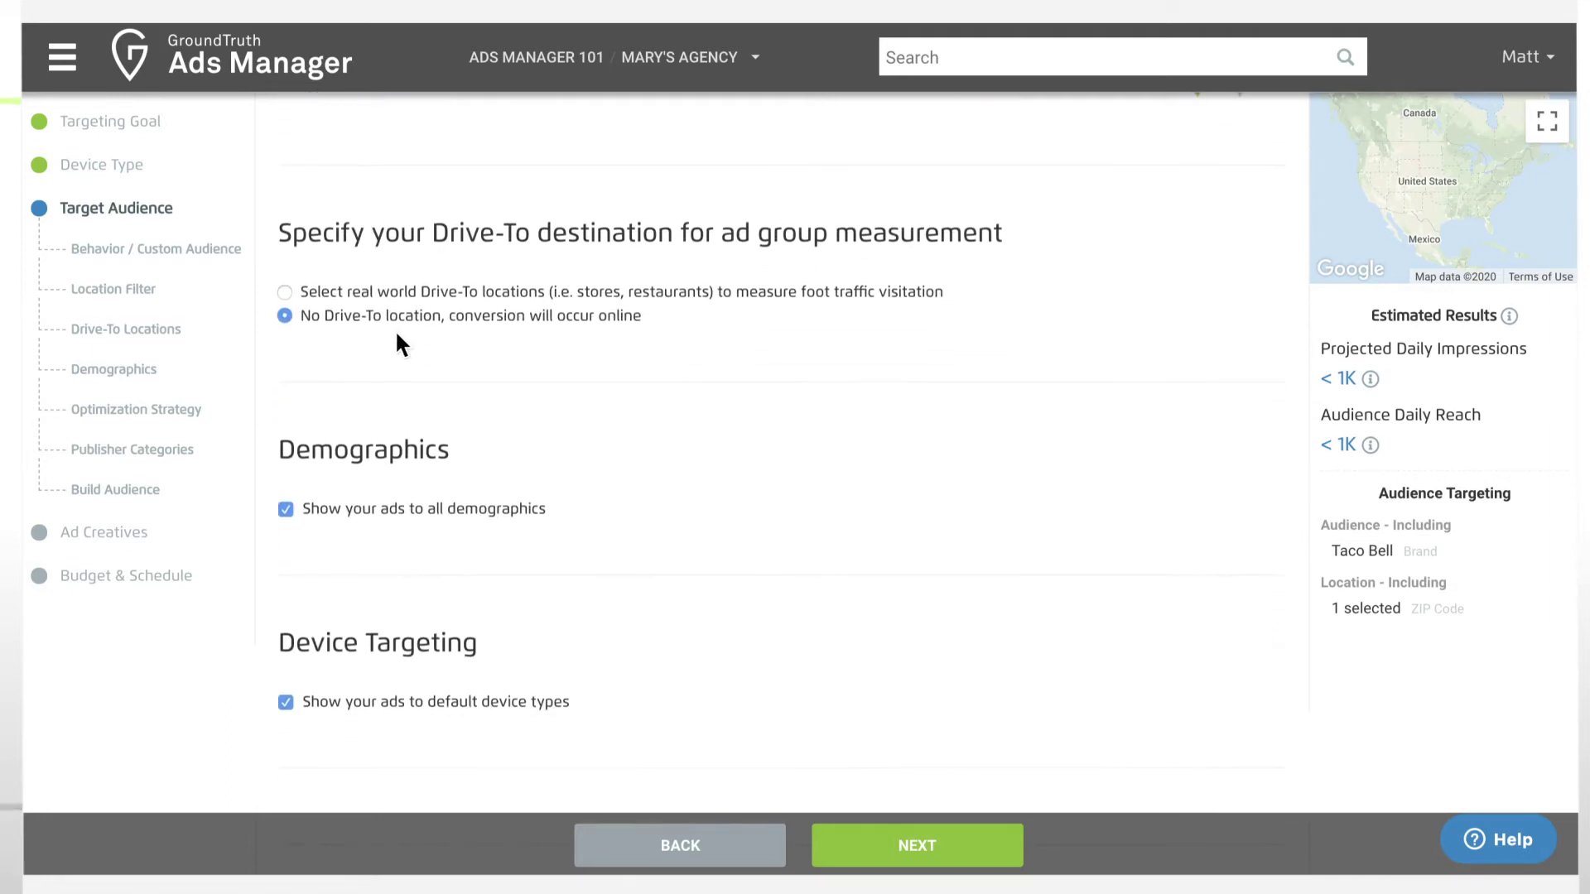
{"action": "left_click", "coordinate": [284, 292]}
{"action": "left_click", "coordinate": [287, 360]}
{"action": "type", "text": "Jenny's Tacos"}
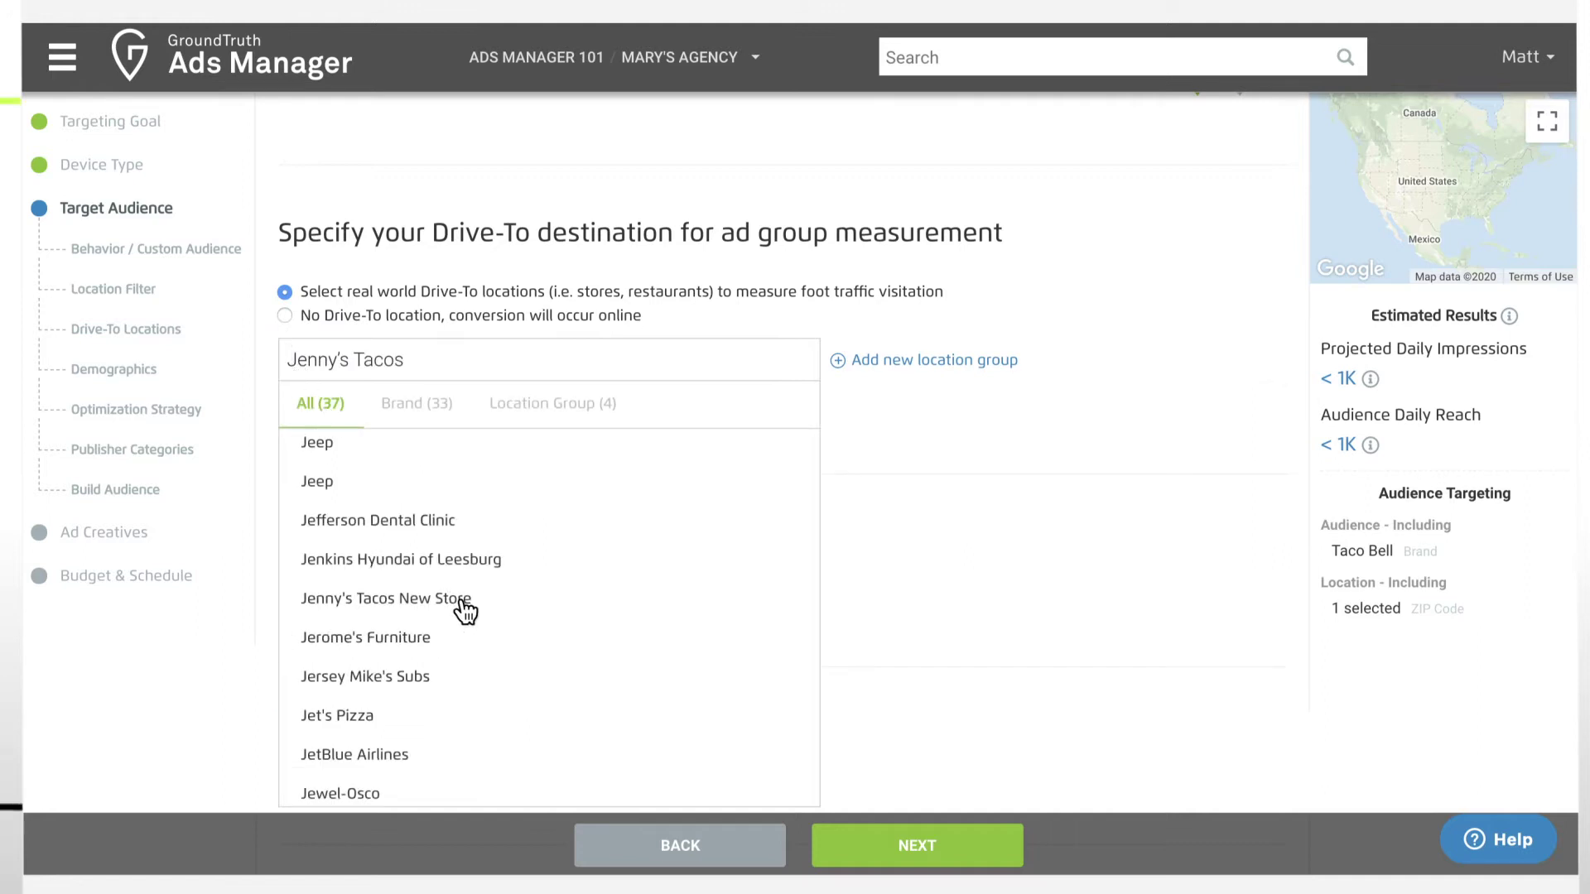
{"action": "left_click", "coordinate": [461, 602]}
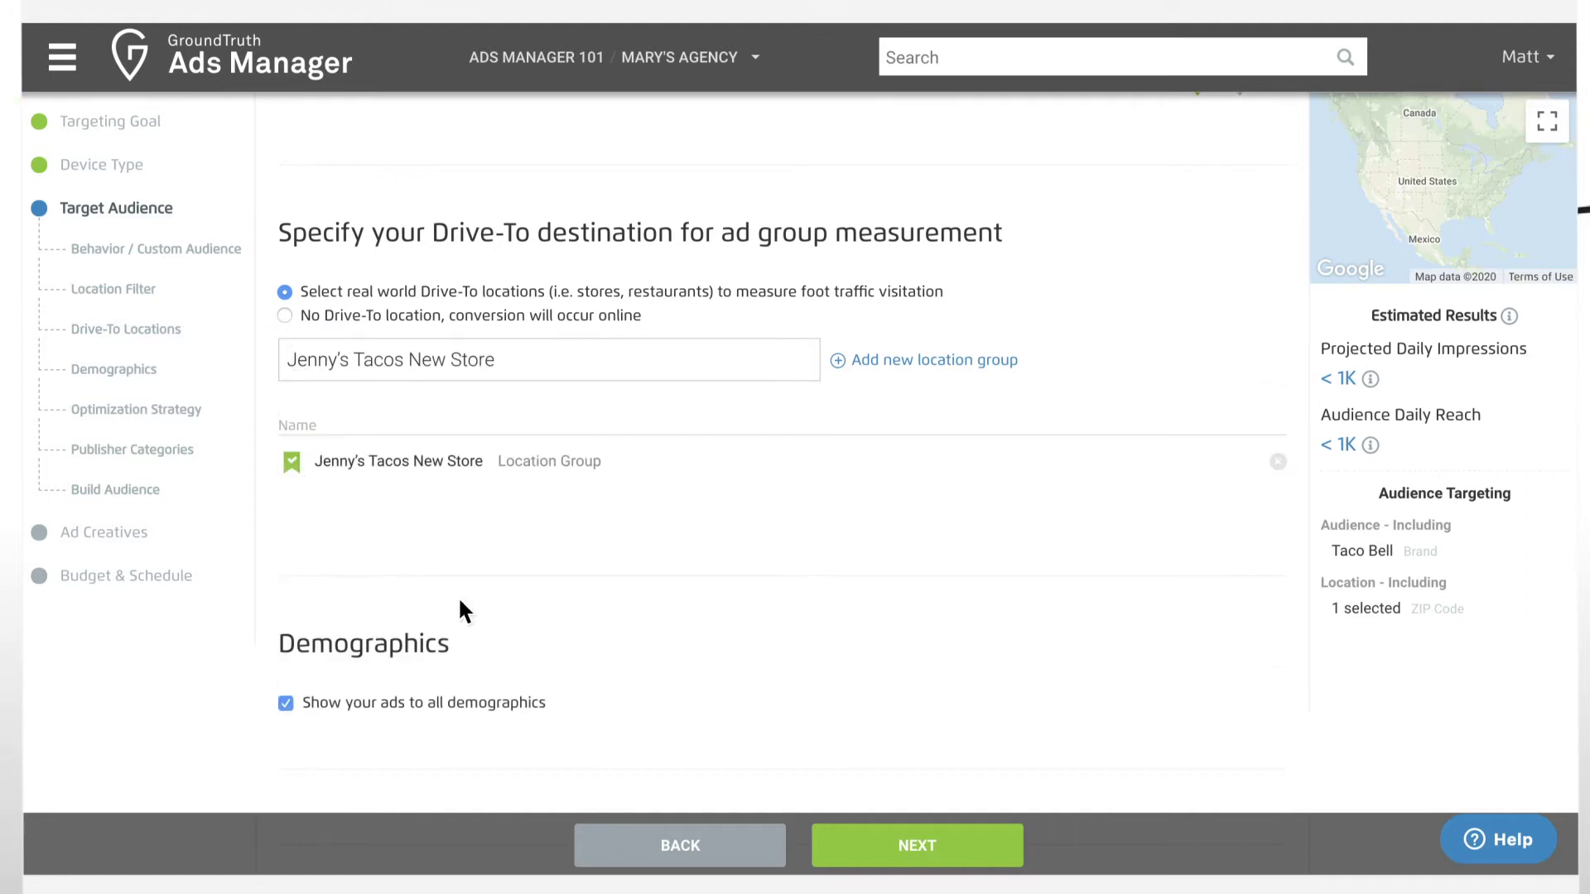
{"action": "scroll", "coordinate": [460, 589], "scroll_direction": "down", "scroll_amount": 5}
{"action": "scroll", "coordinate": [497, 490], "scroll_direction": "down", "scroll_amount": 3}
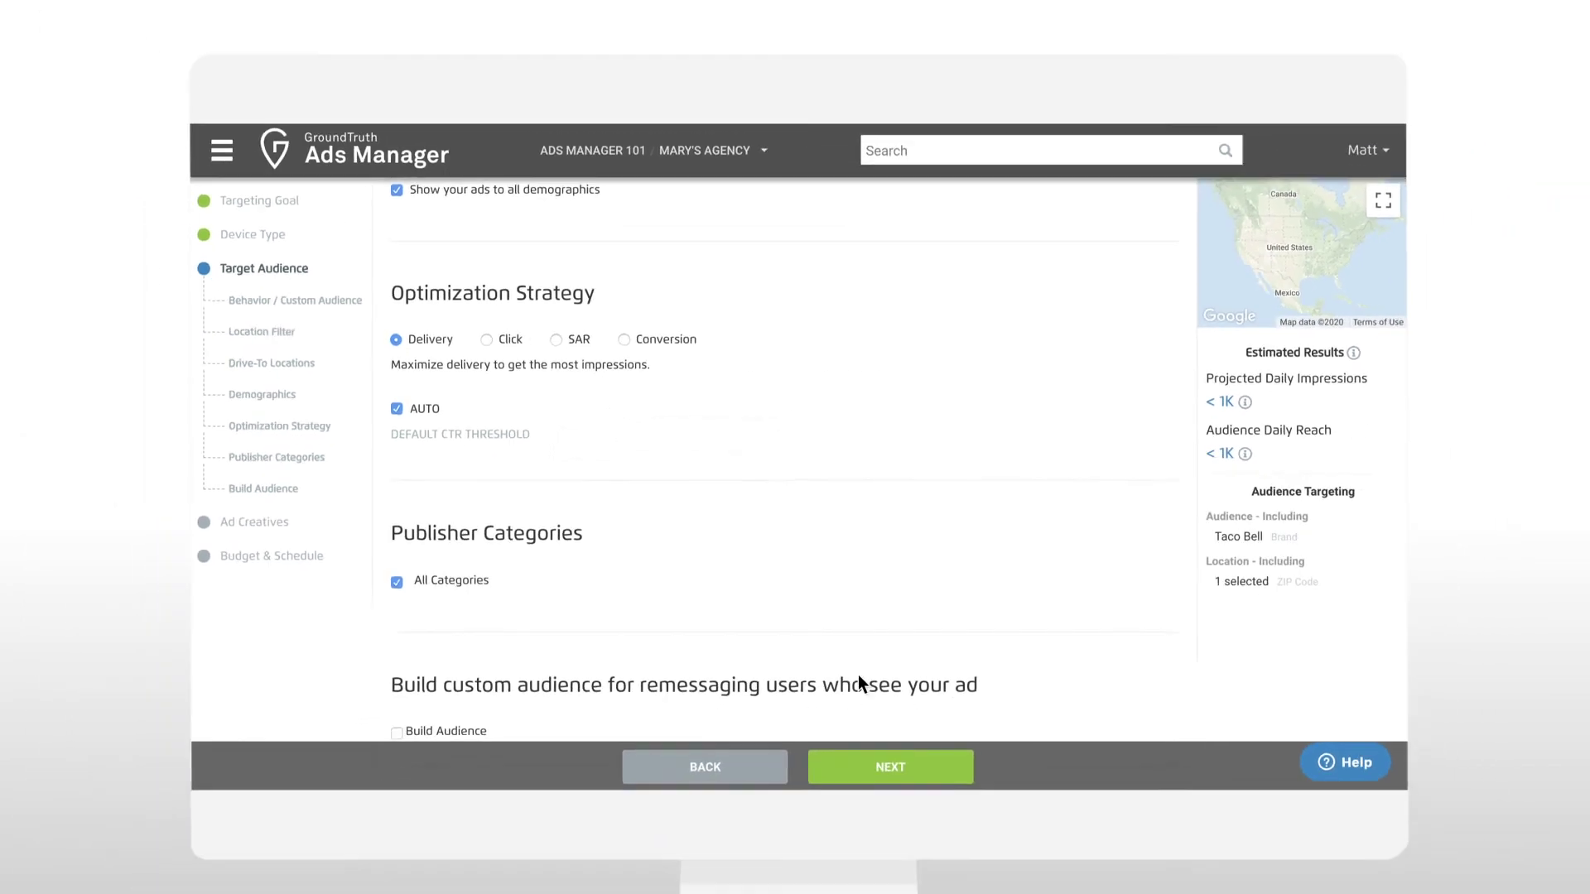
{"action": "left_click", "coordinate": [937, 759]}
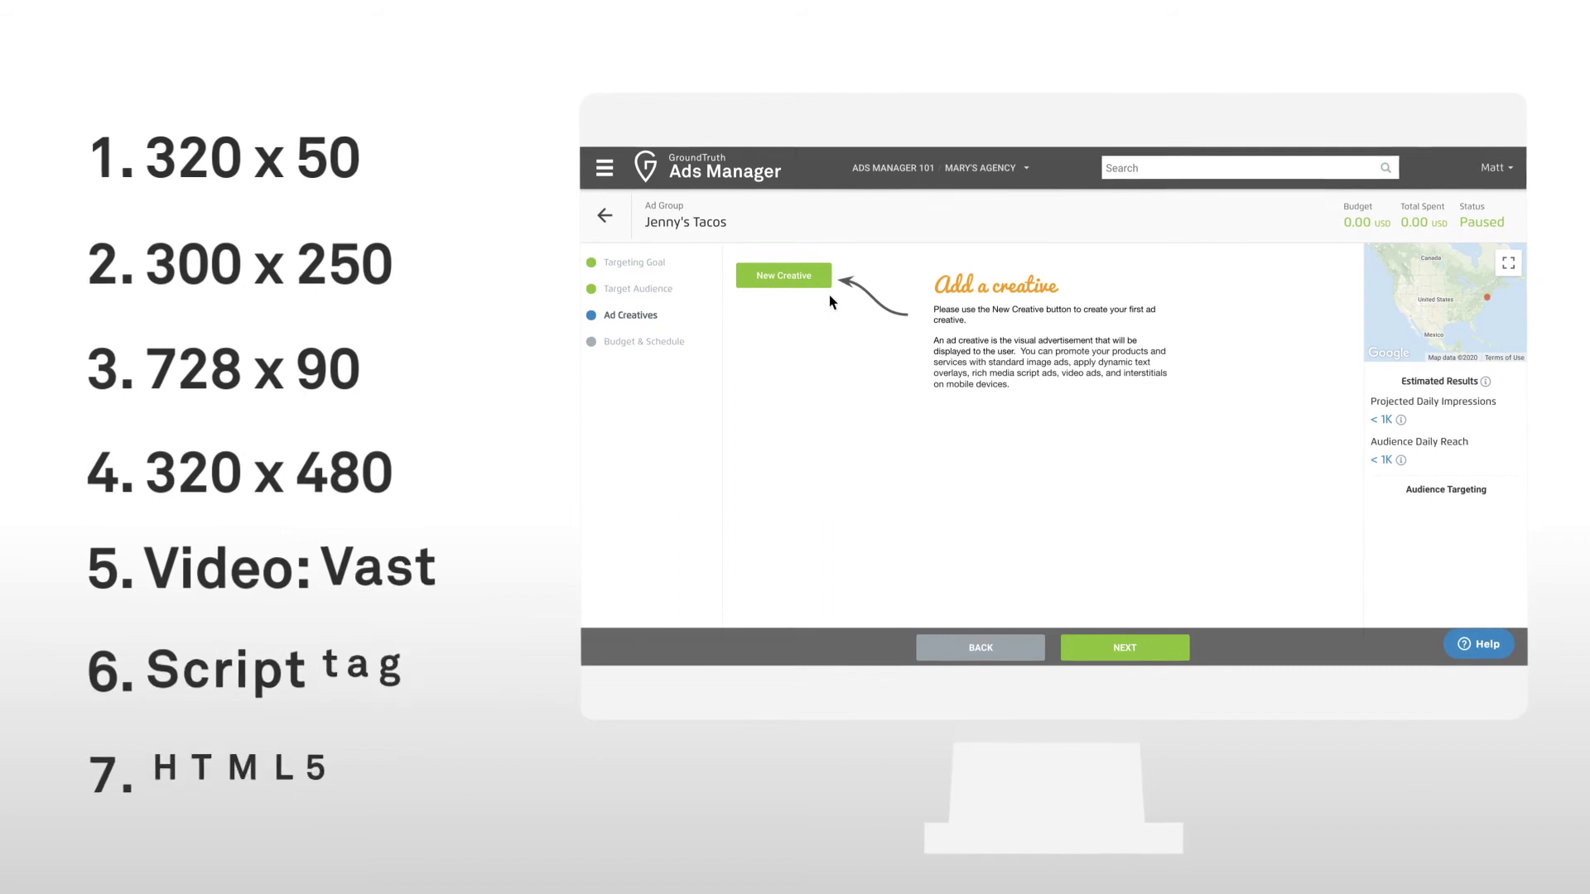
Start a creative using the taco banner image from storage, click-through URL Jenstacos.com
{"action": "left_click", "coordinate": [820, 286]}
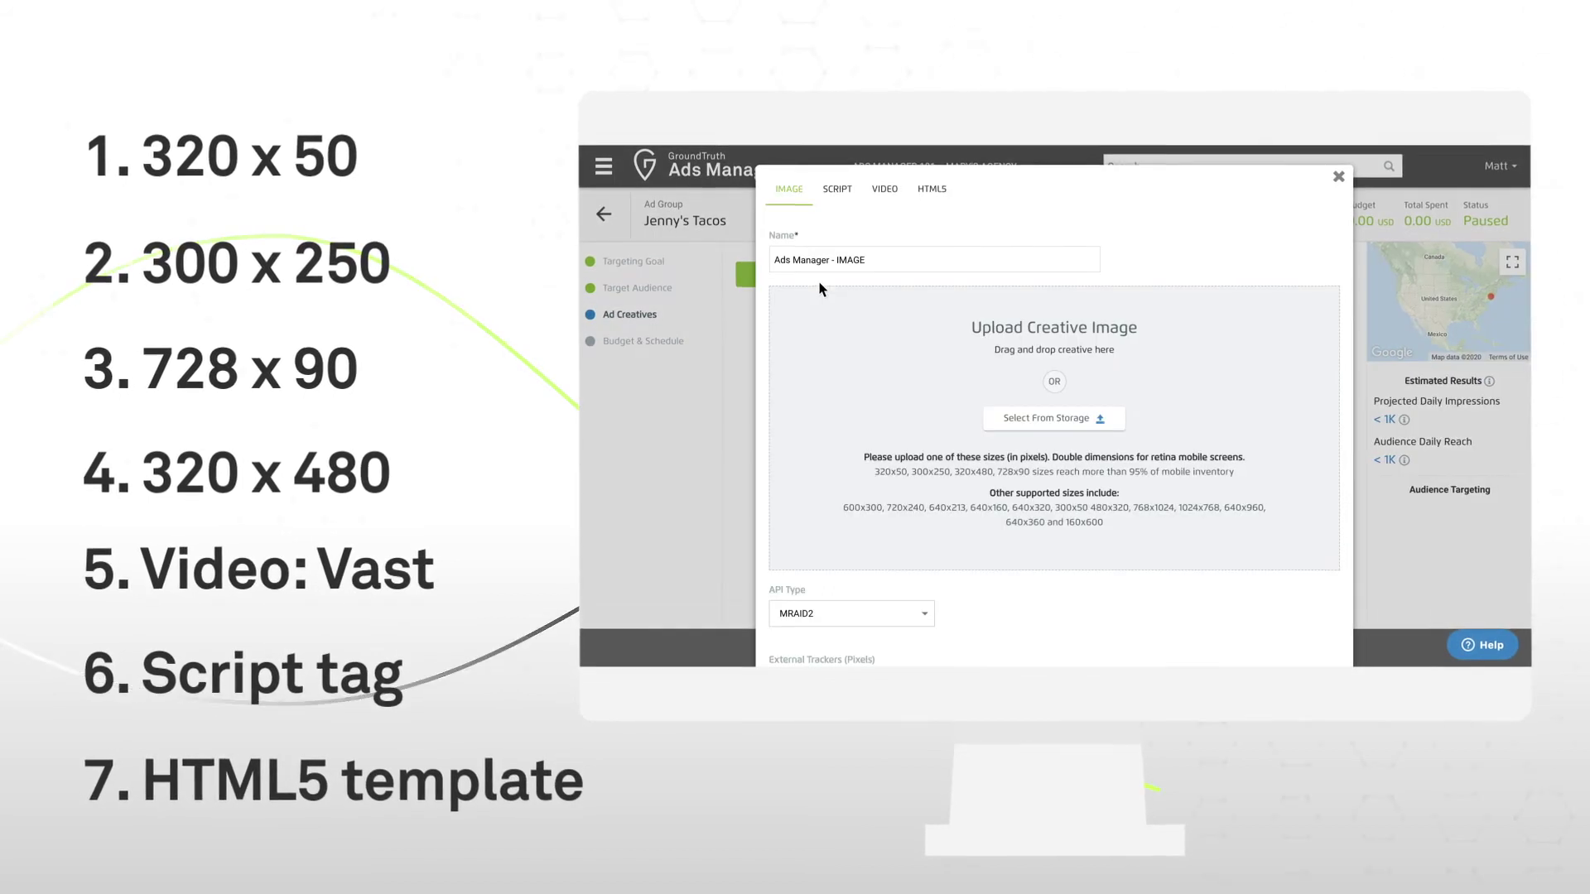
{"action": "left_click", "coordinate": [1080, 414]}
{"action": "scroll", "coordinate": [951, 460], "scroll_direction": "down", "scroll_amount": 5}
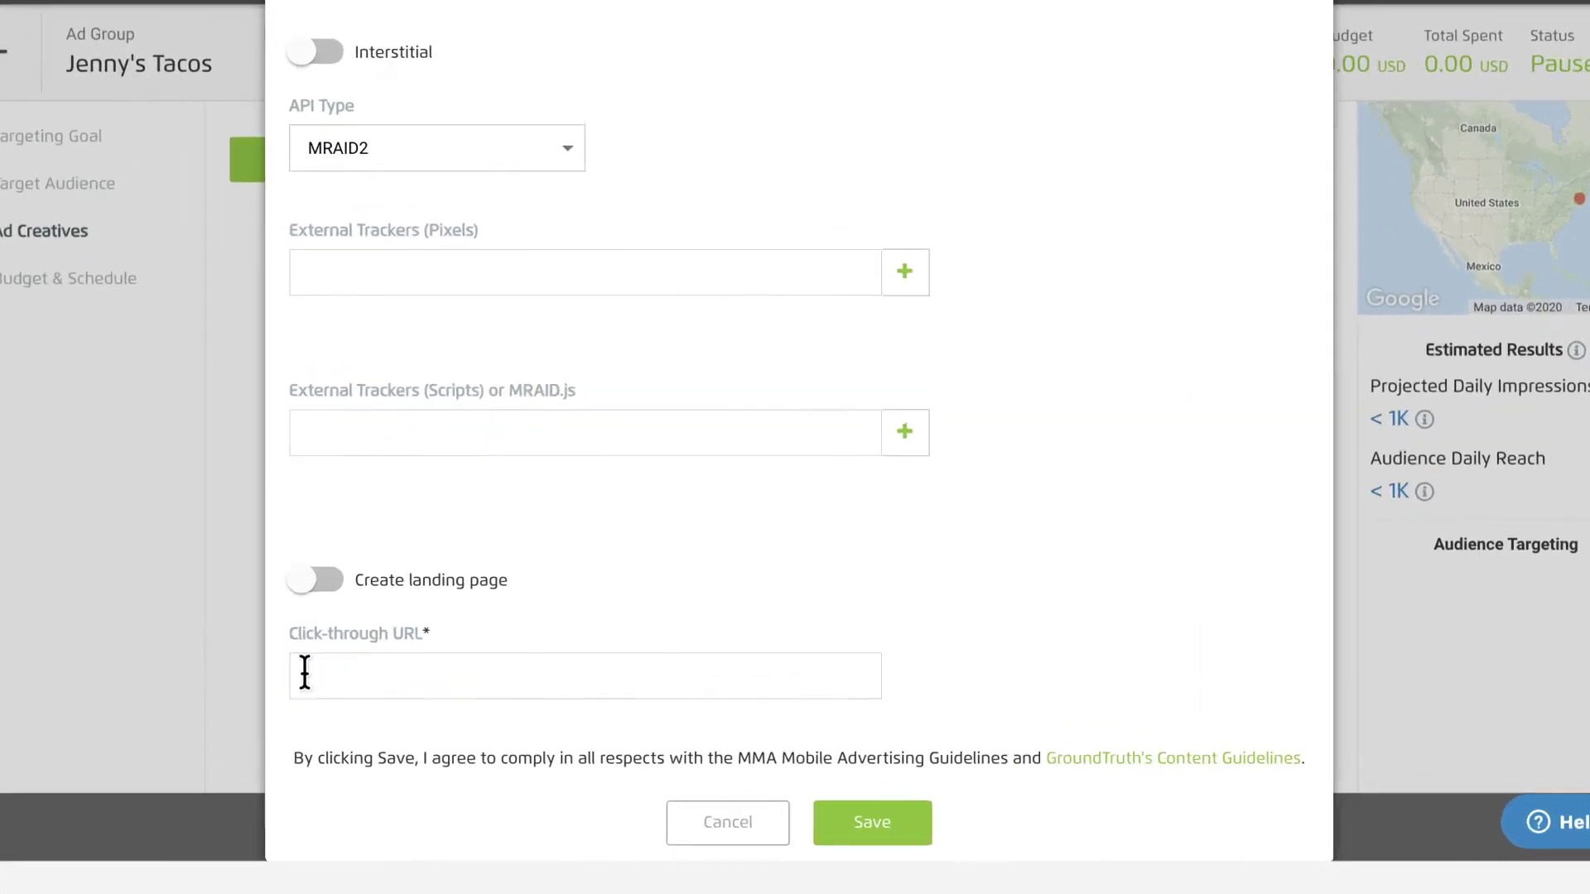
{"action": "left_click", "coordinate": [442, 654]}
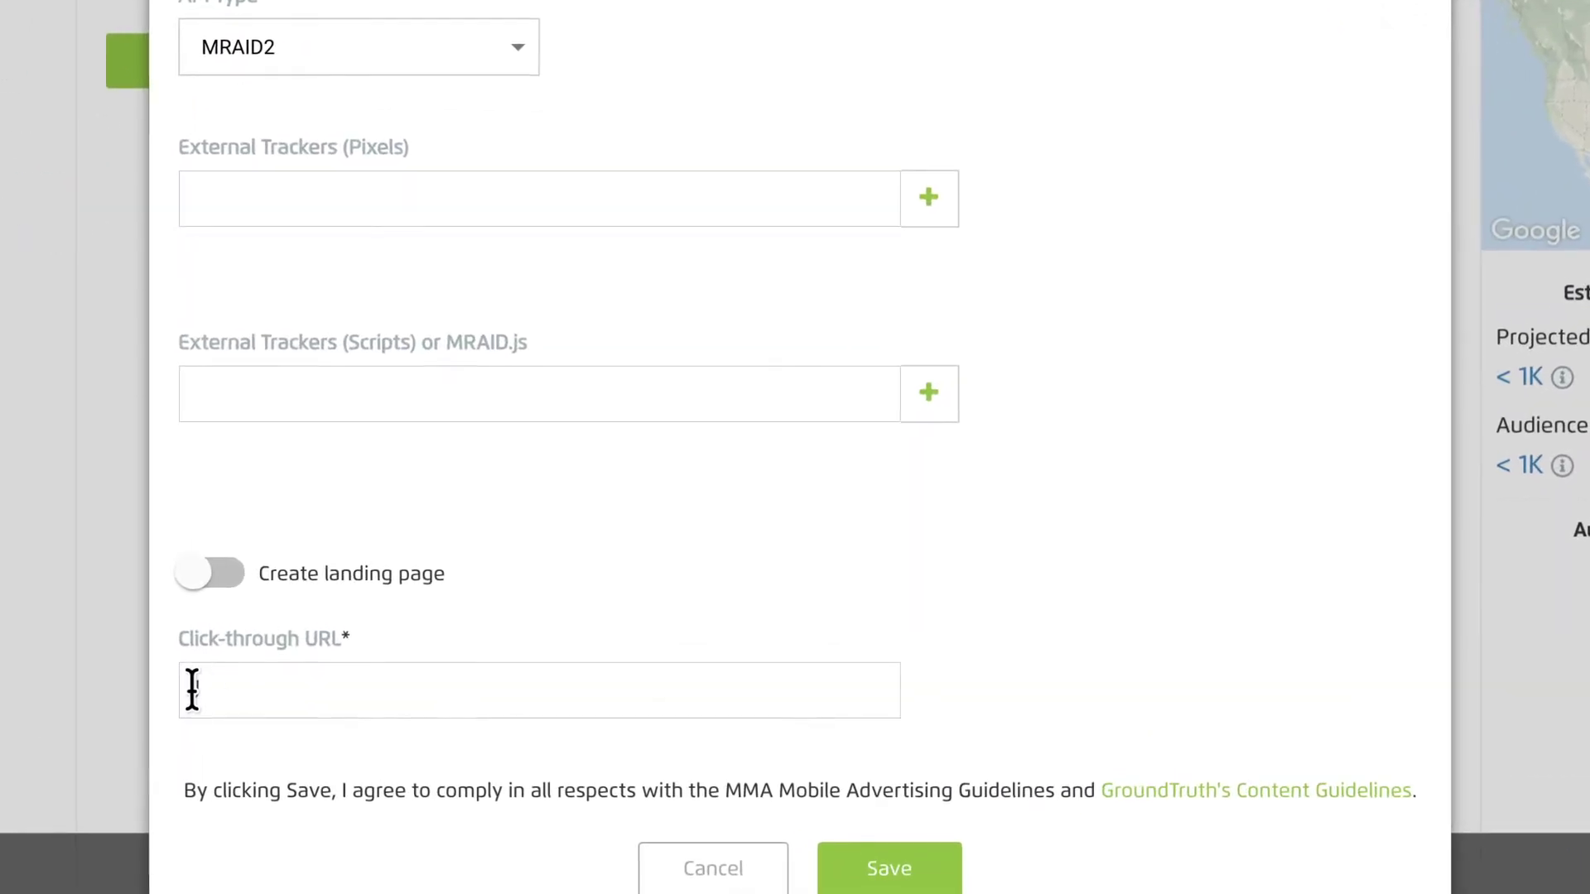
{"action": "type", "text": "Jenstacos.com"}
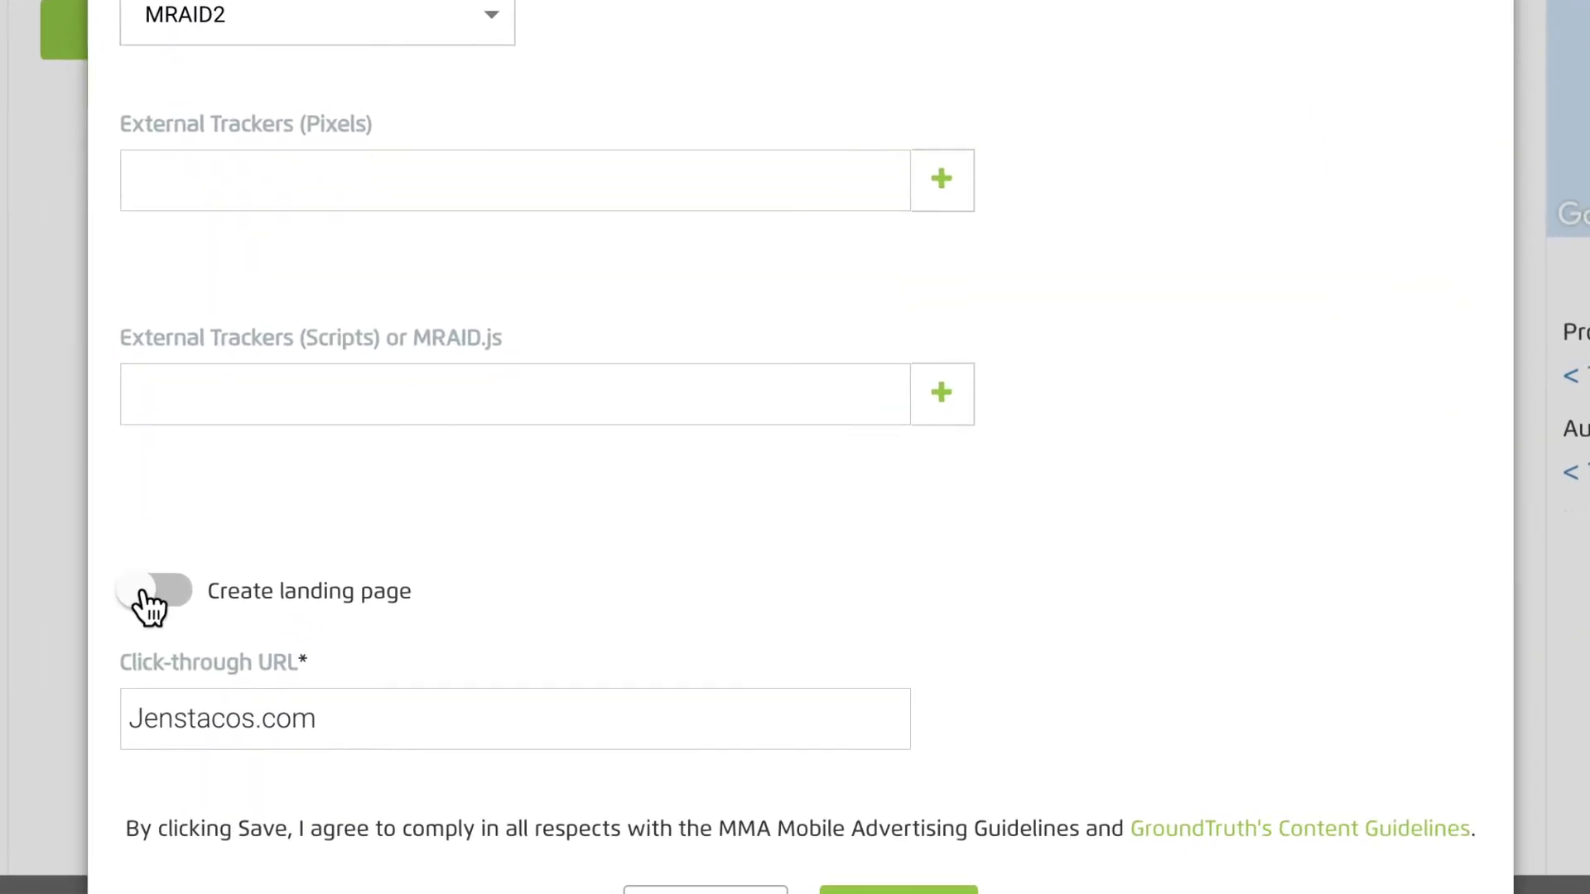
Turn on a Standard Landing Page and save the creative
{"action": "left_click", "coordinate": [417, 716]}
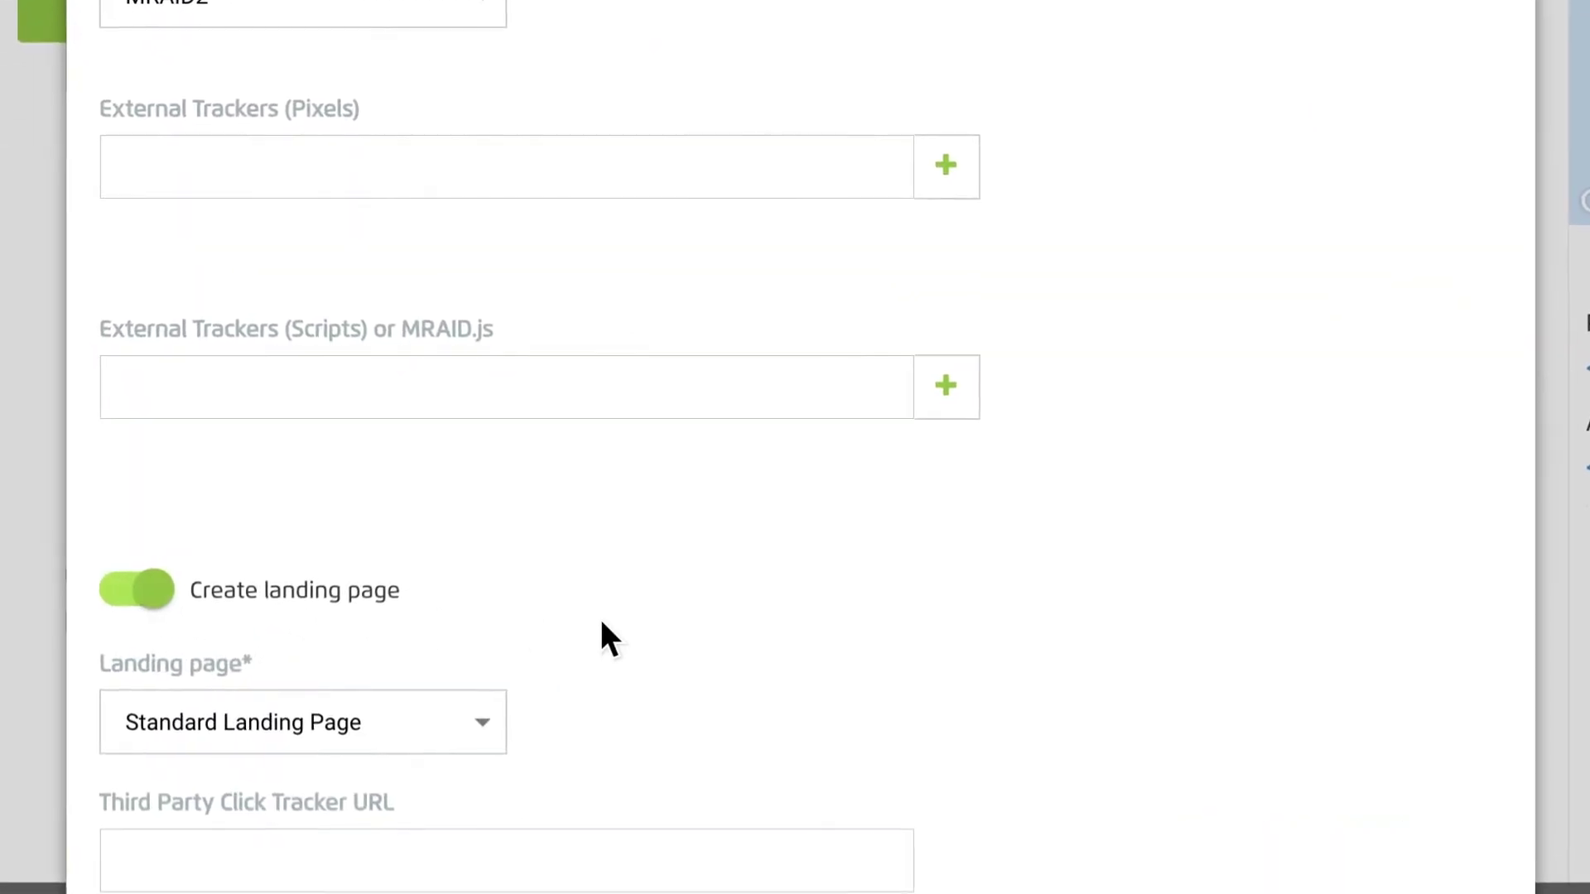
{"action": "scroll", "coordinate": [608, 621], "scroll_direction": "down", "scroll_amount": 10}
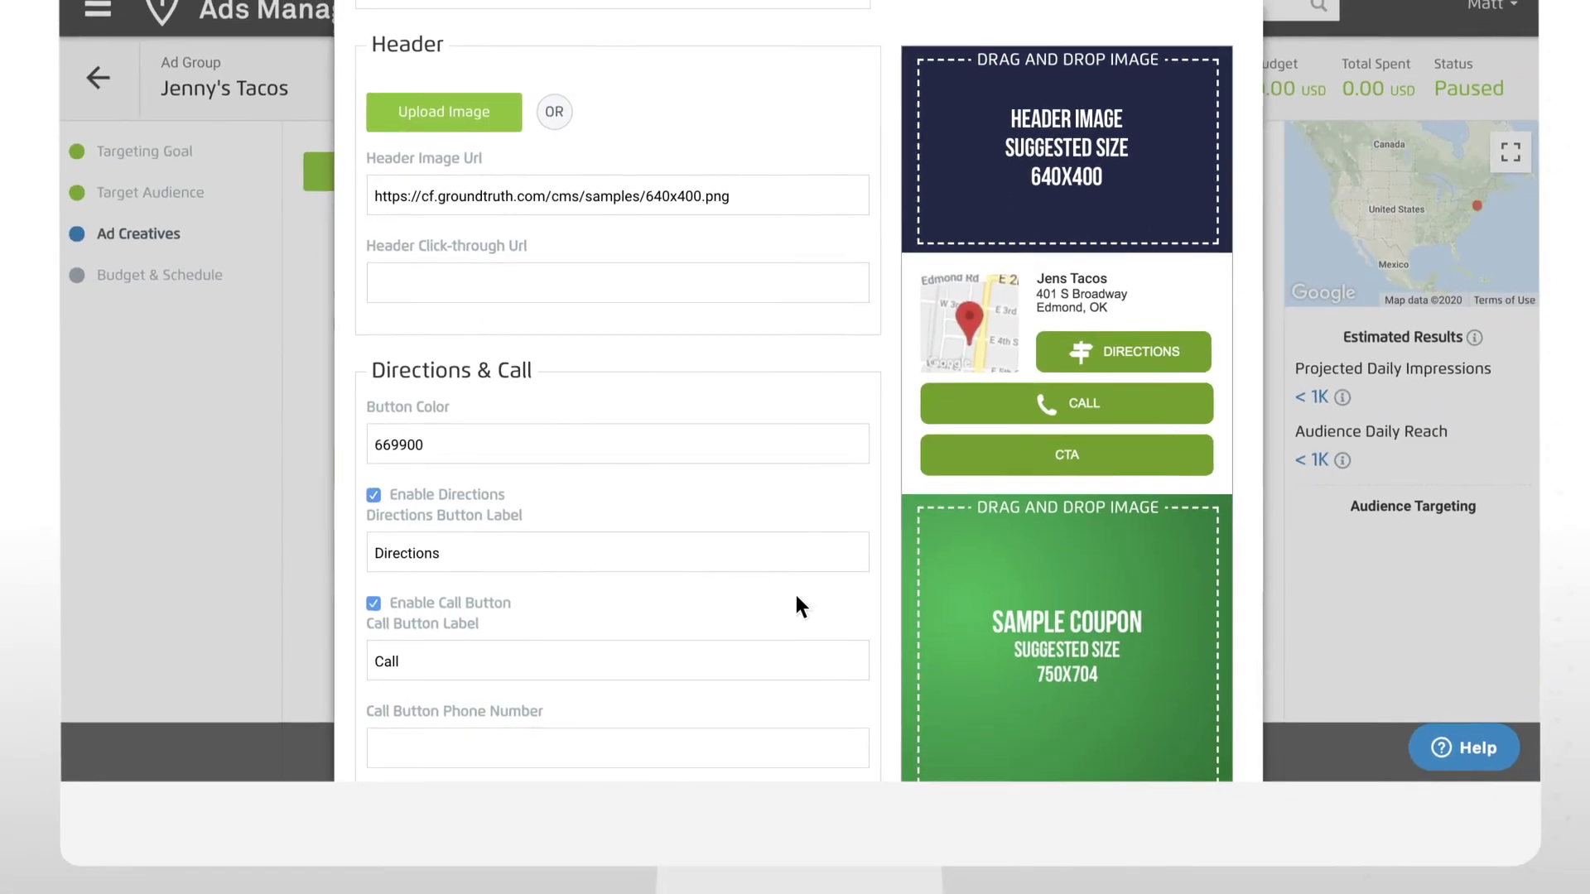
{"action": "scroll", "coordinate": [793, 592], "scroll_direction": "down", "scroll_amount": 15}
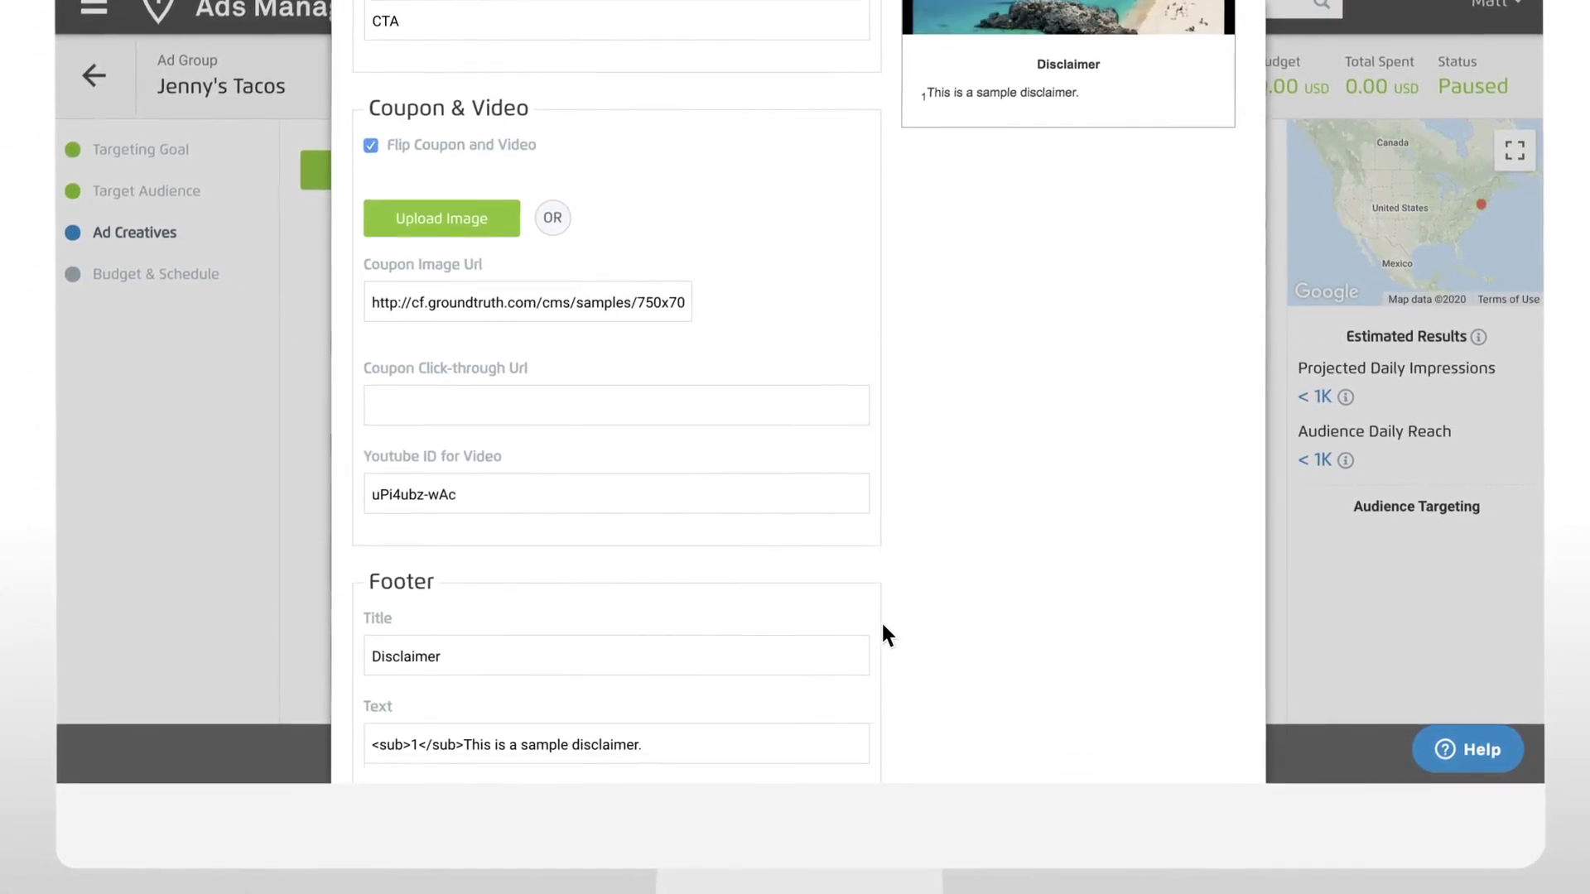
{"action": "left_click", "coordinate": [898, 753]}
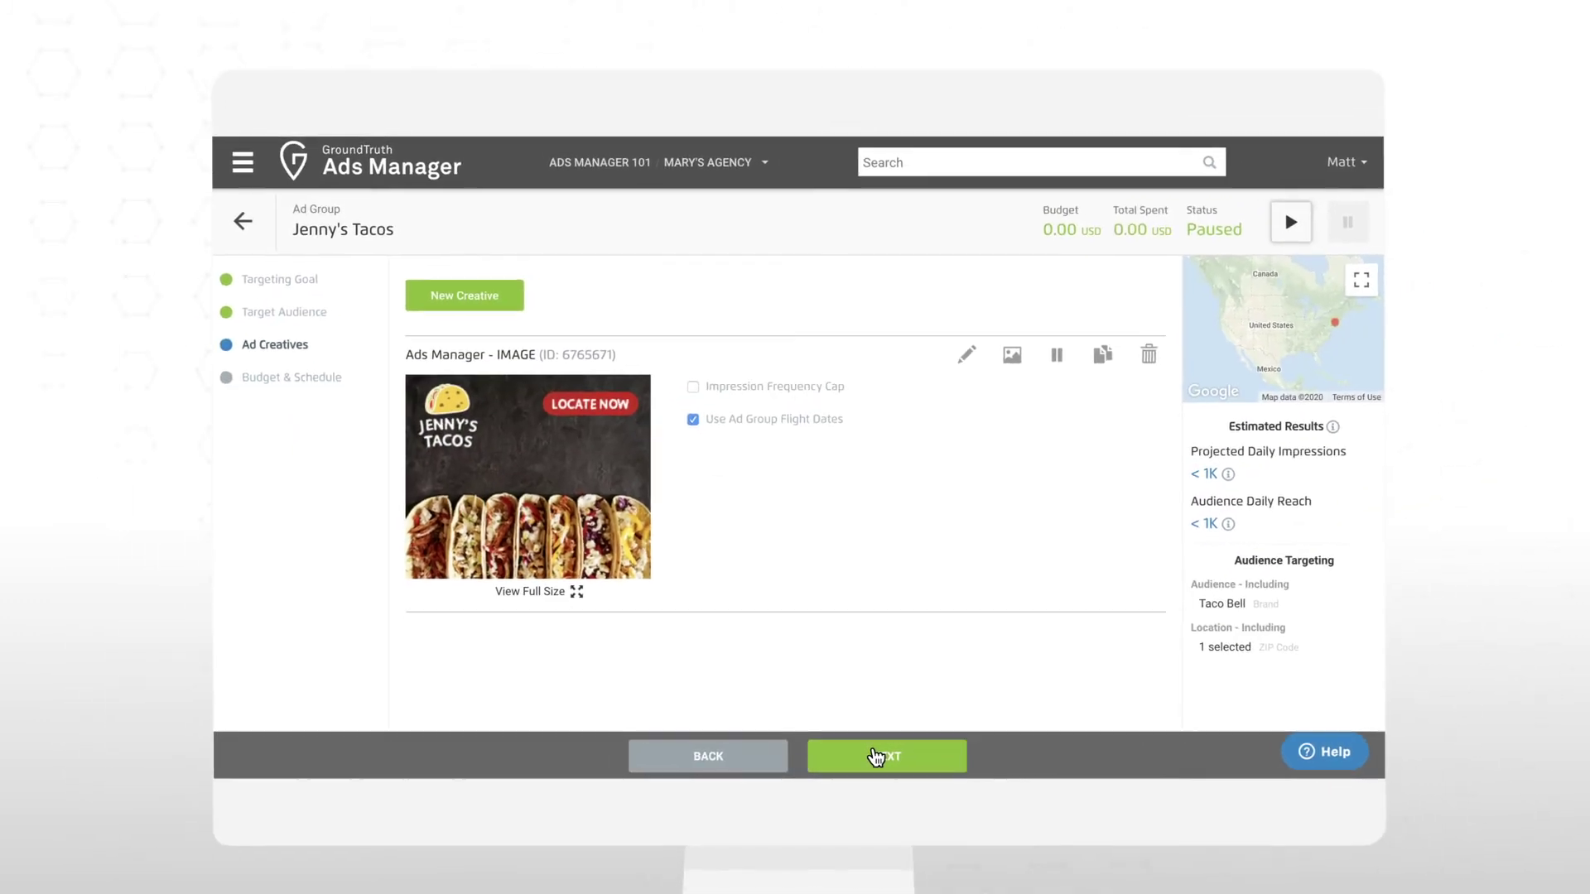
{"action": "left_click", "coordinate": [875, 756]}
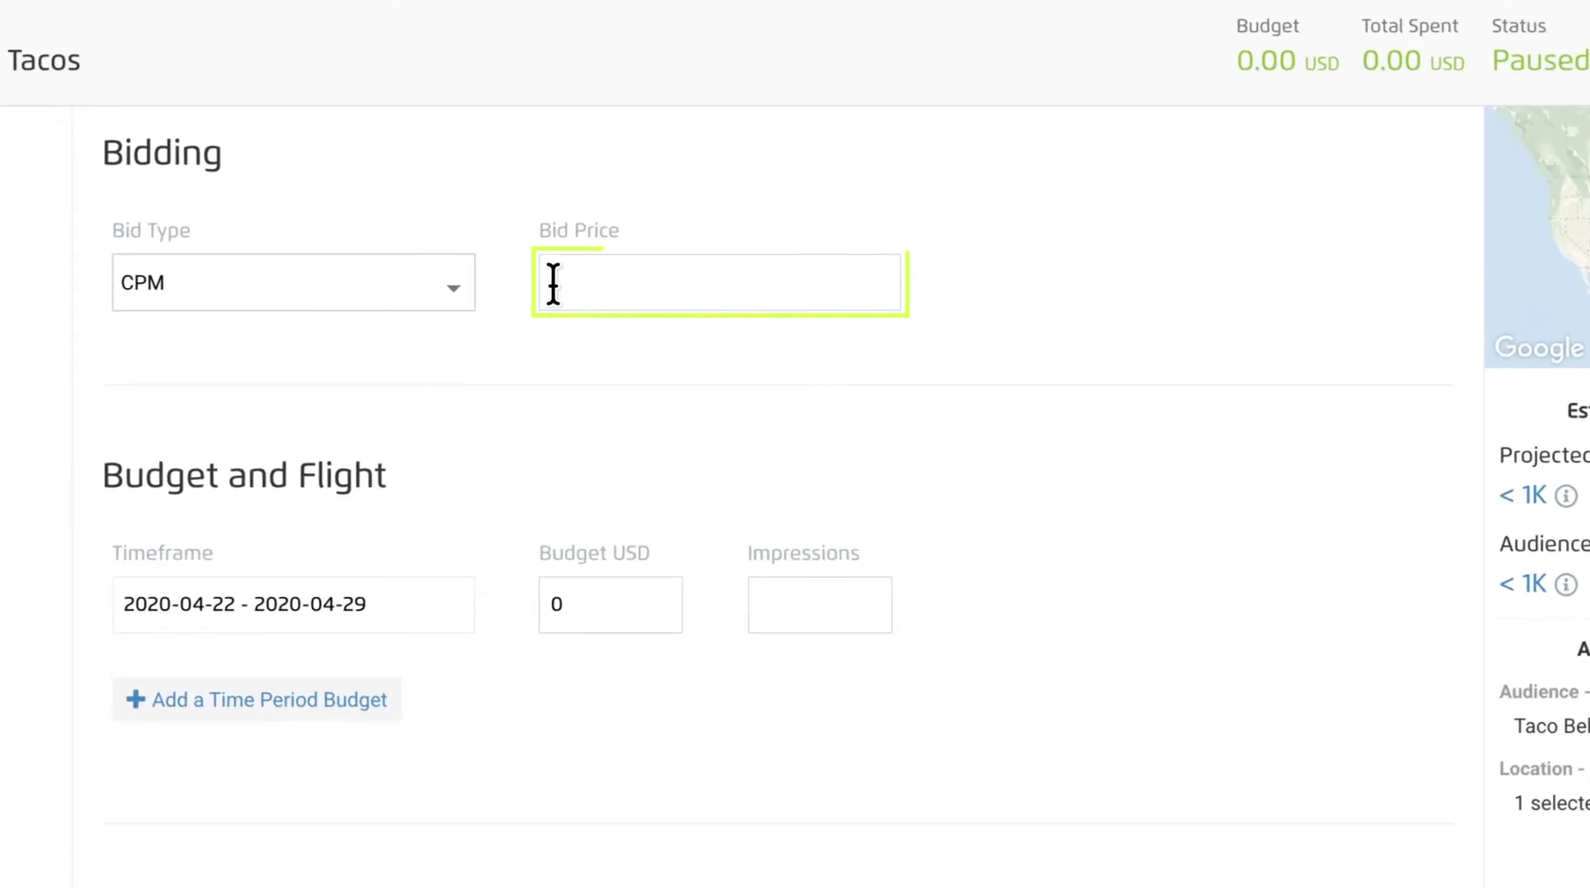
Set the bid price to 7 CPM and the budget to 250 USD
{"action": "type", "text": "3.5"}
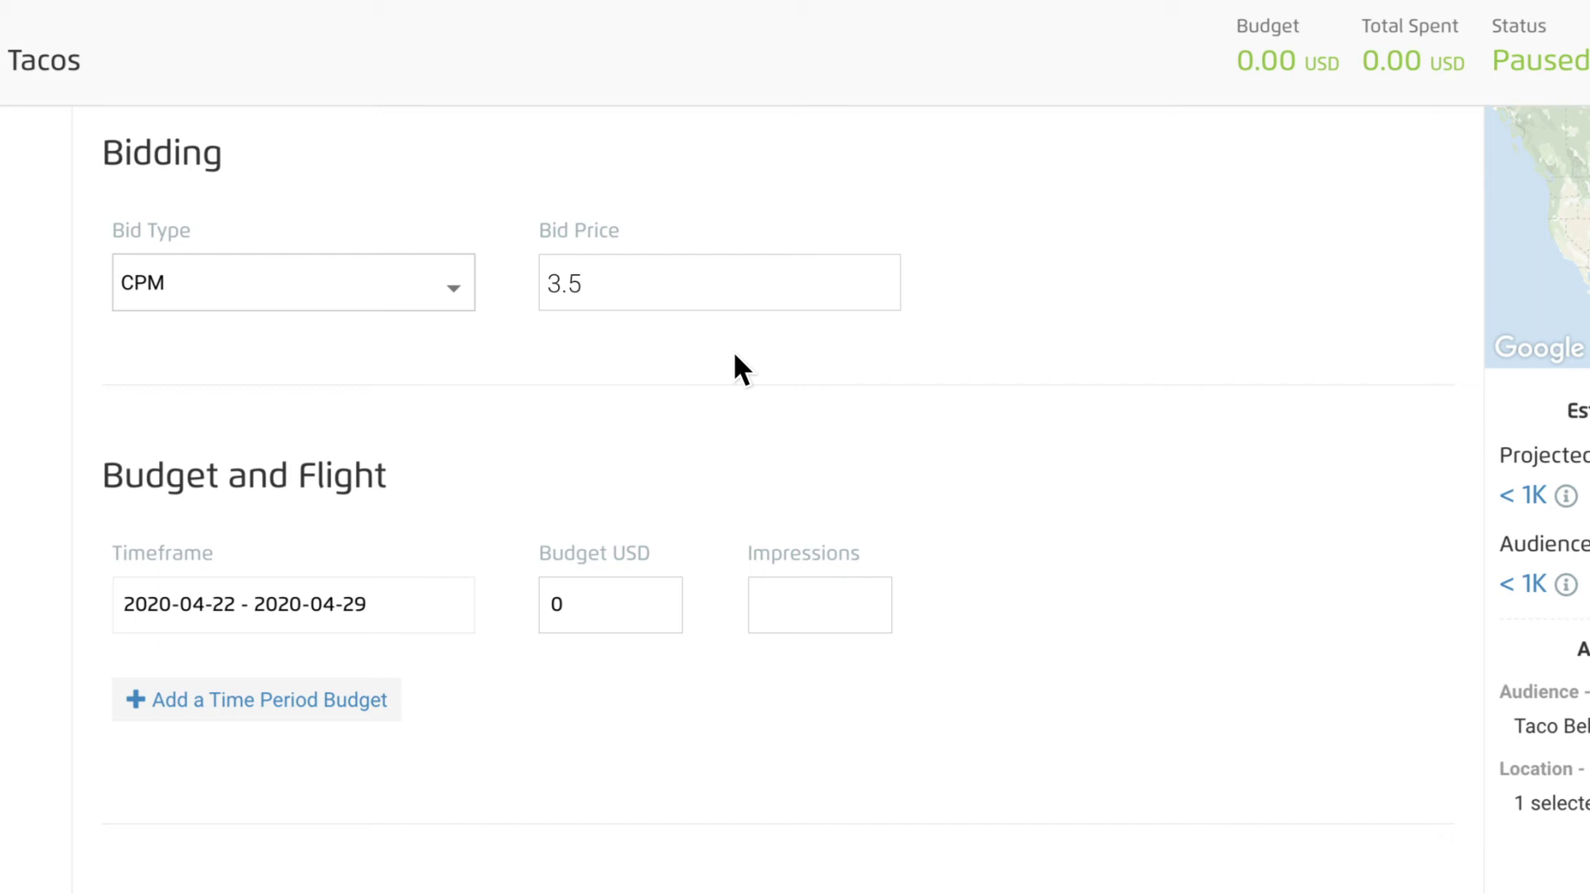
{"action": "double_click", "coordinate": [550, 286]}
{"action": "type", "text": "7"}
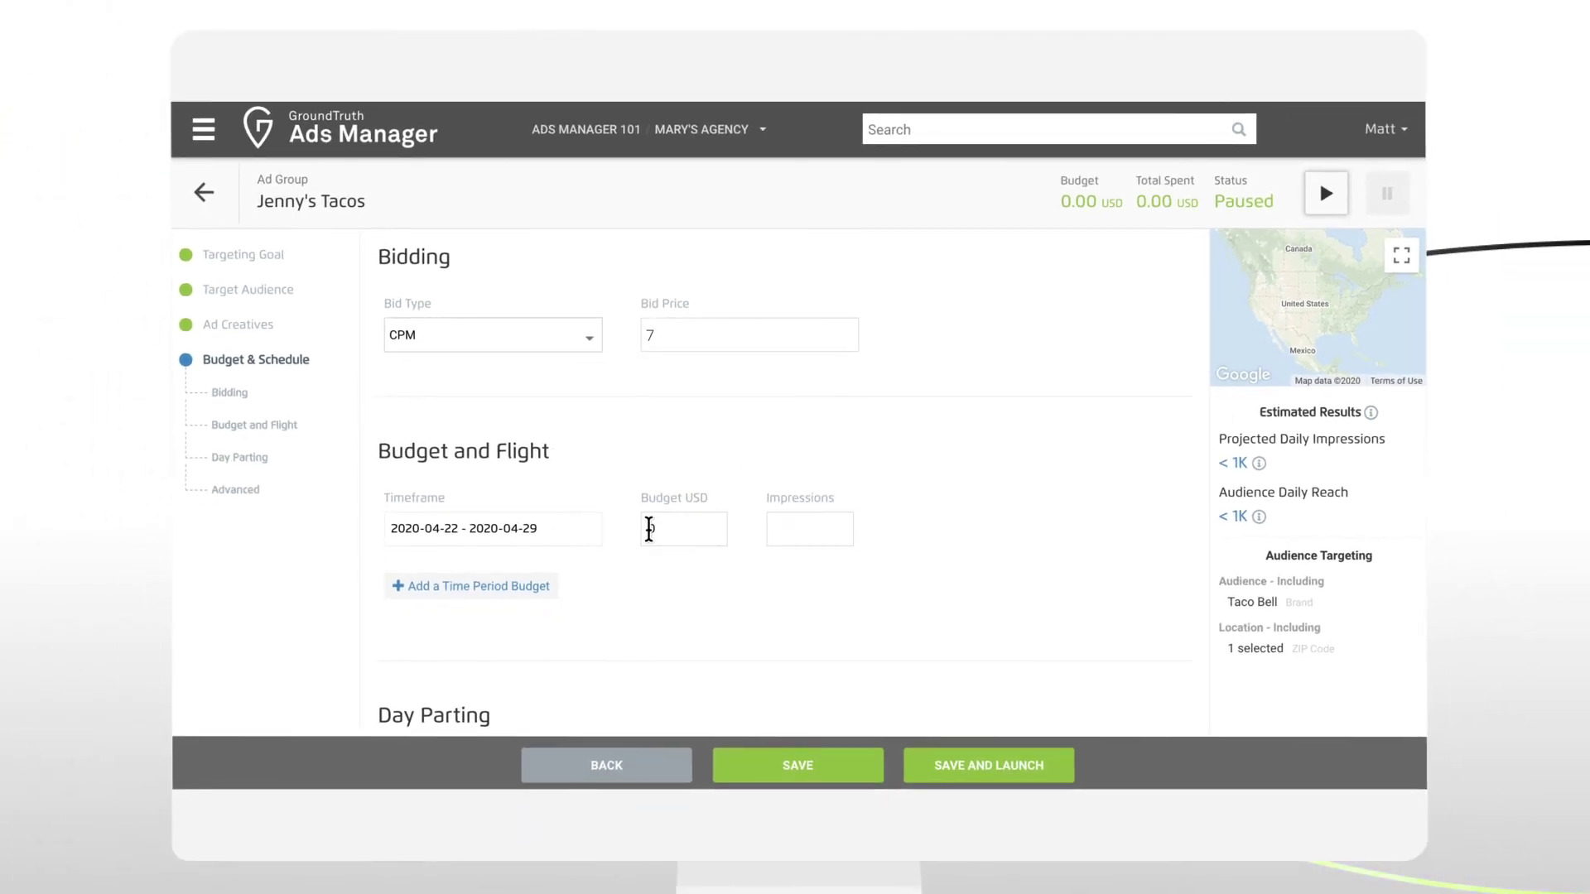
{"action": "left_click", "coordinate": [649, 530]}
{"action": "type", "text": "250"}
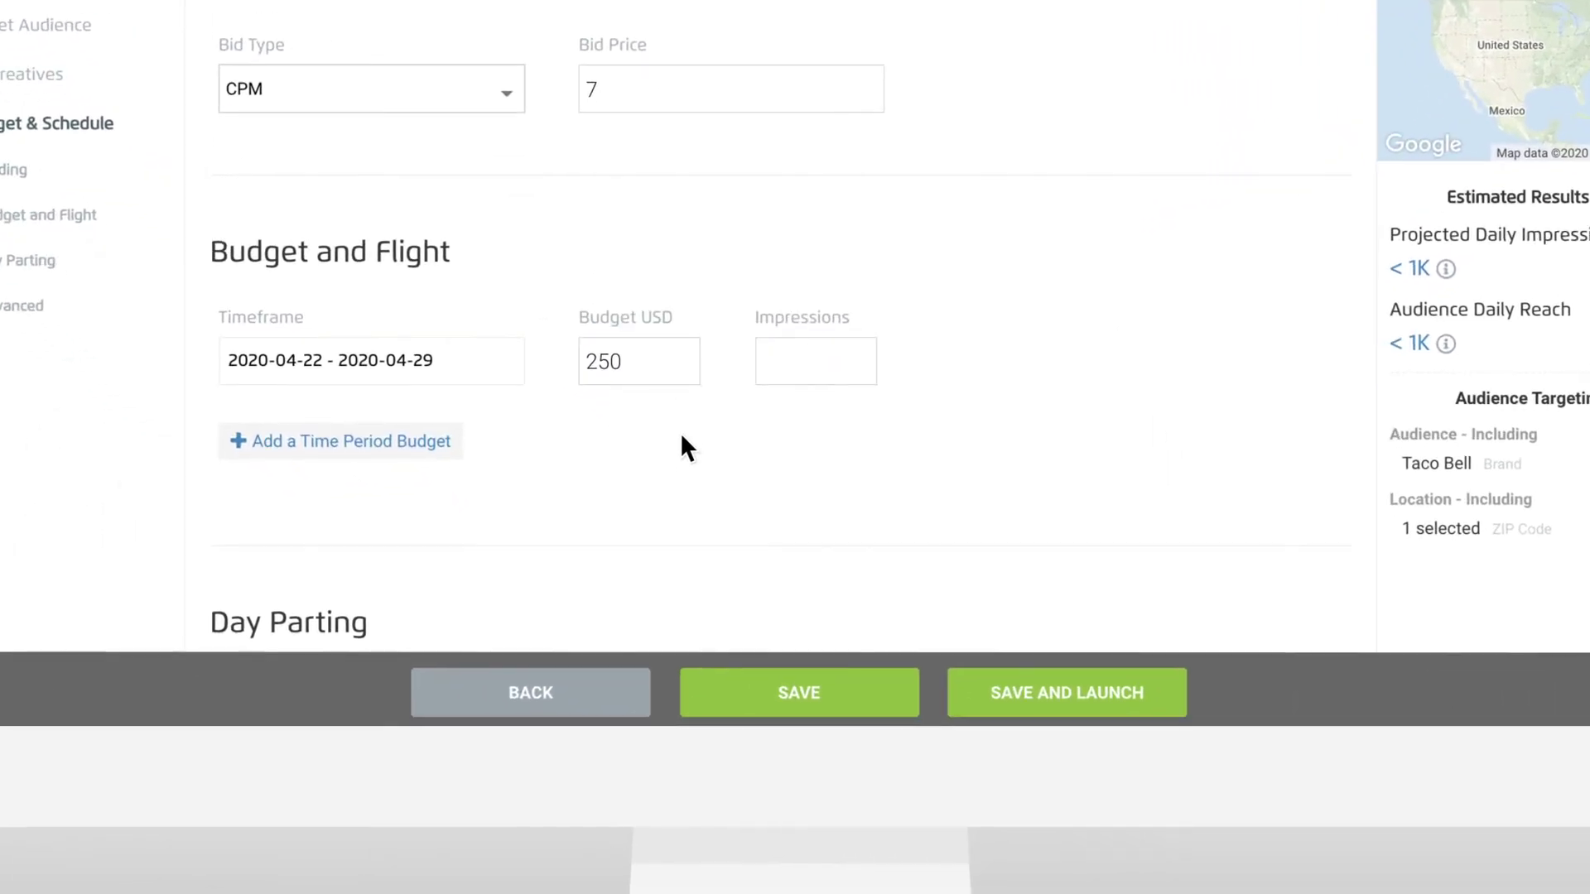
Set the timeframe to May 1–8 and launch the ad group
{"action": "left_click", "coordinate": [507, 358]}
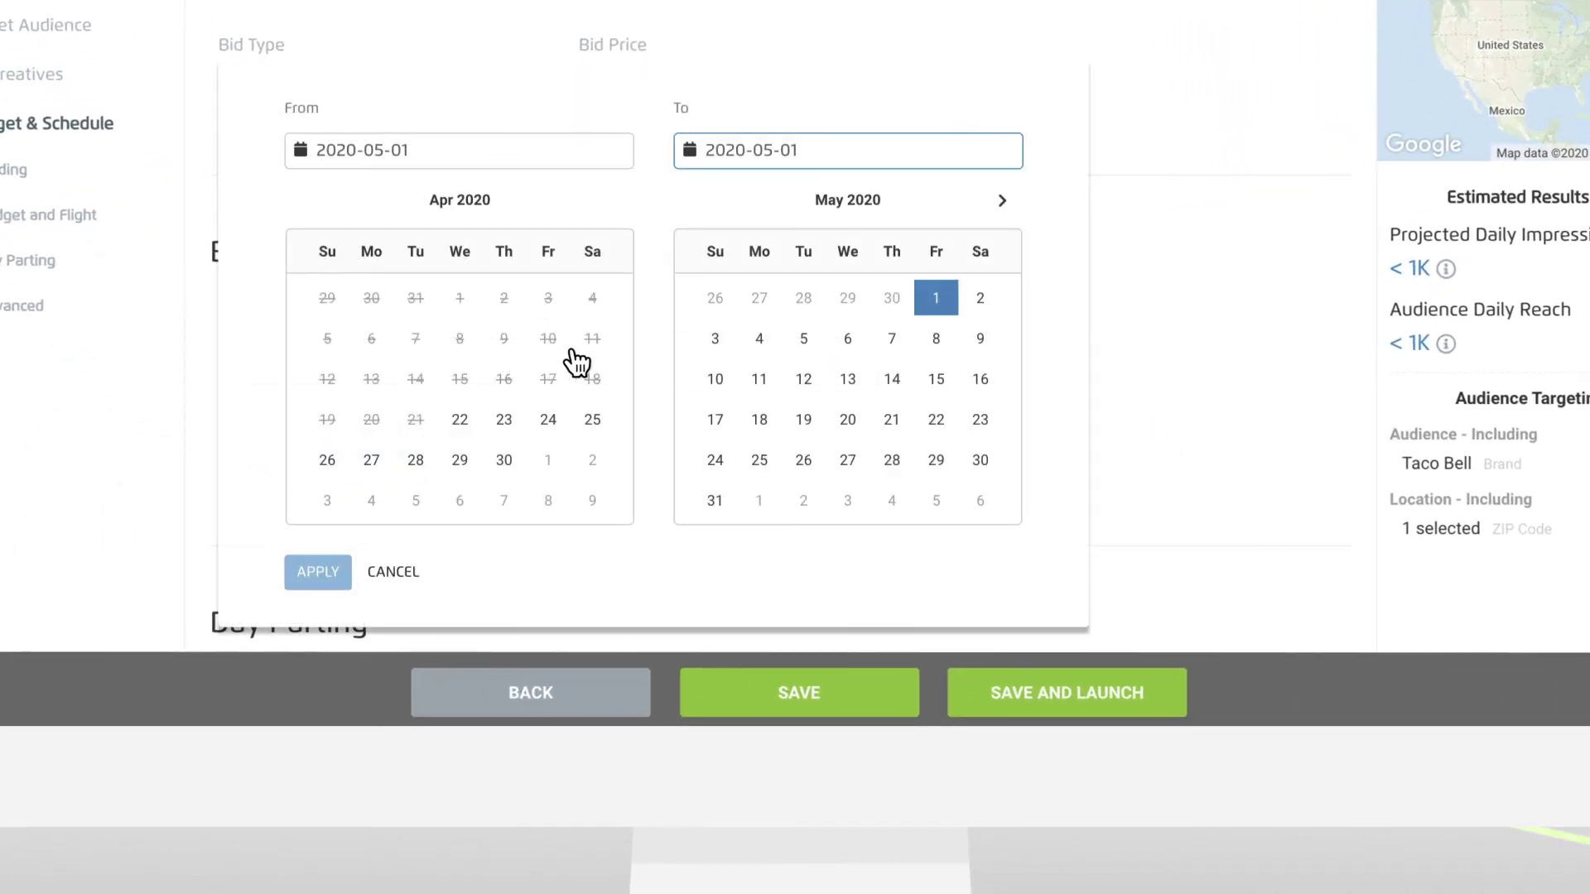
{"action": "left_click", "coordinate": [938, 348]}
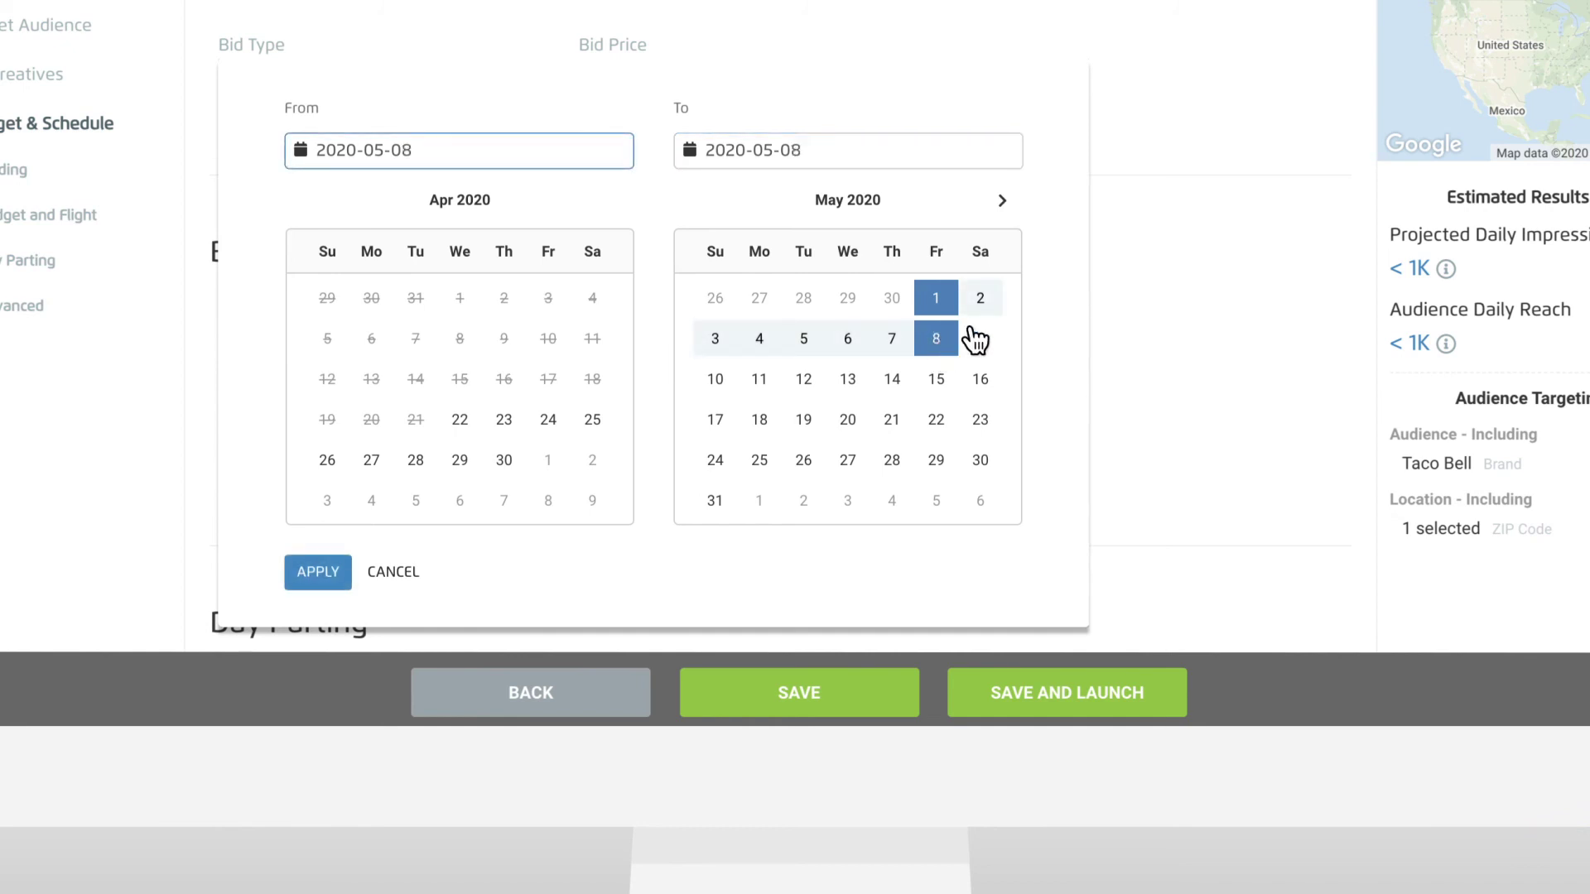
{"action": "left_click", "coordinate": [1150, 240]}
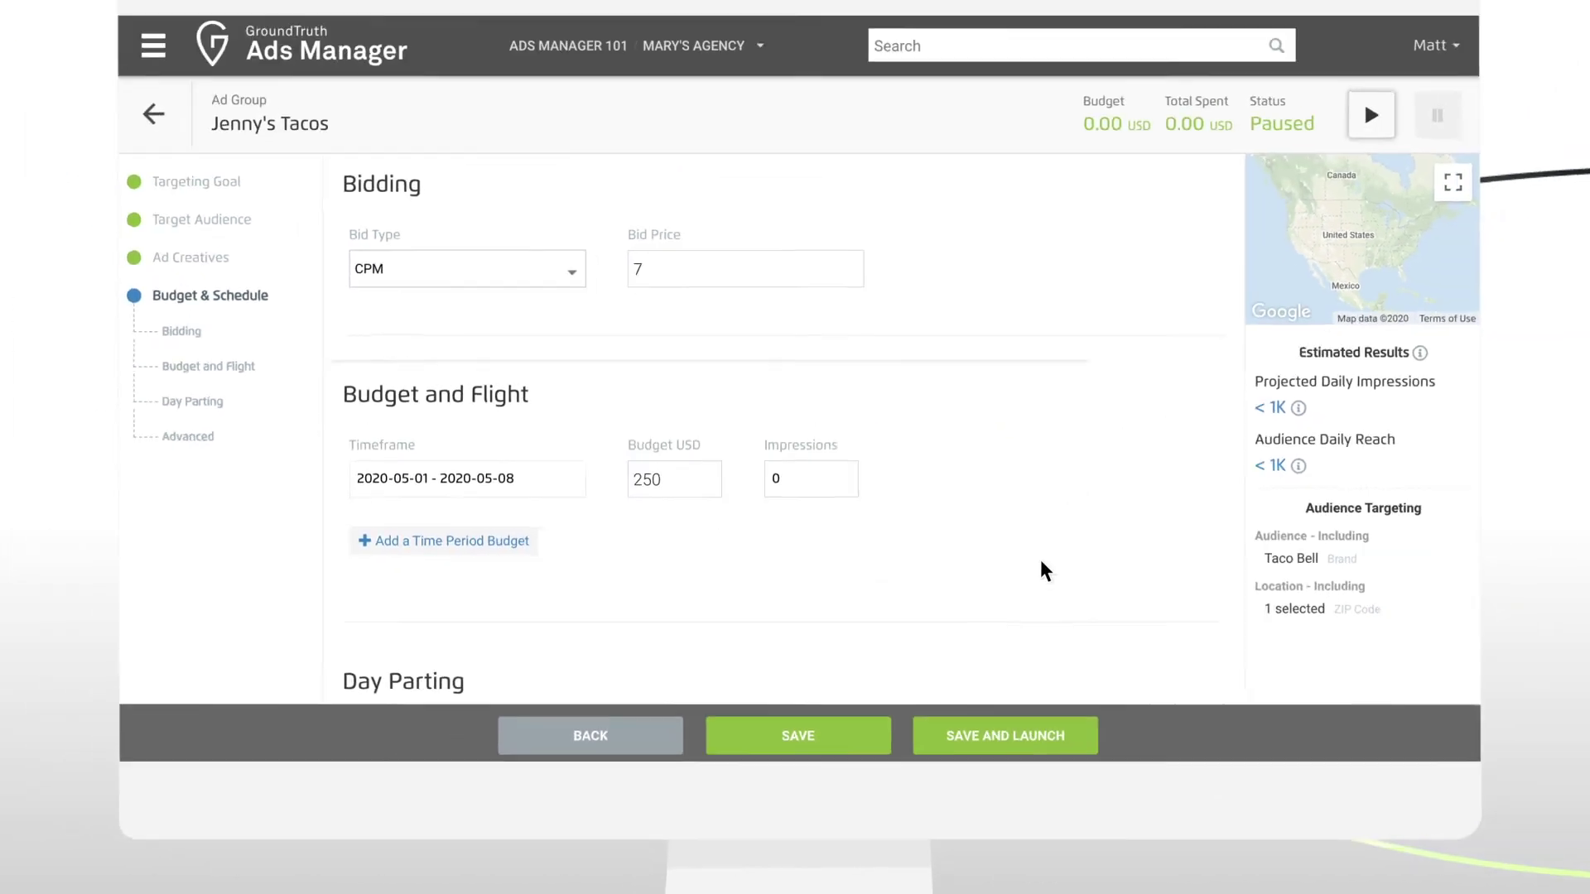
{"action": "left_click", "coordinate": [988, 751]}
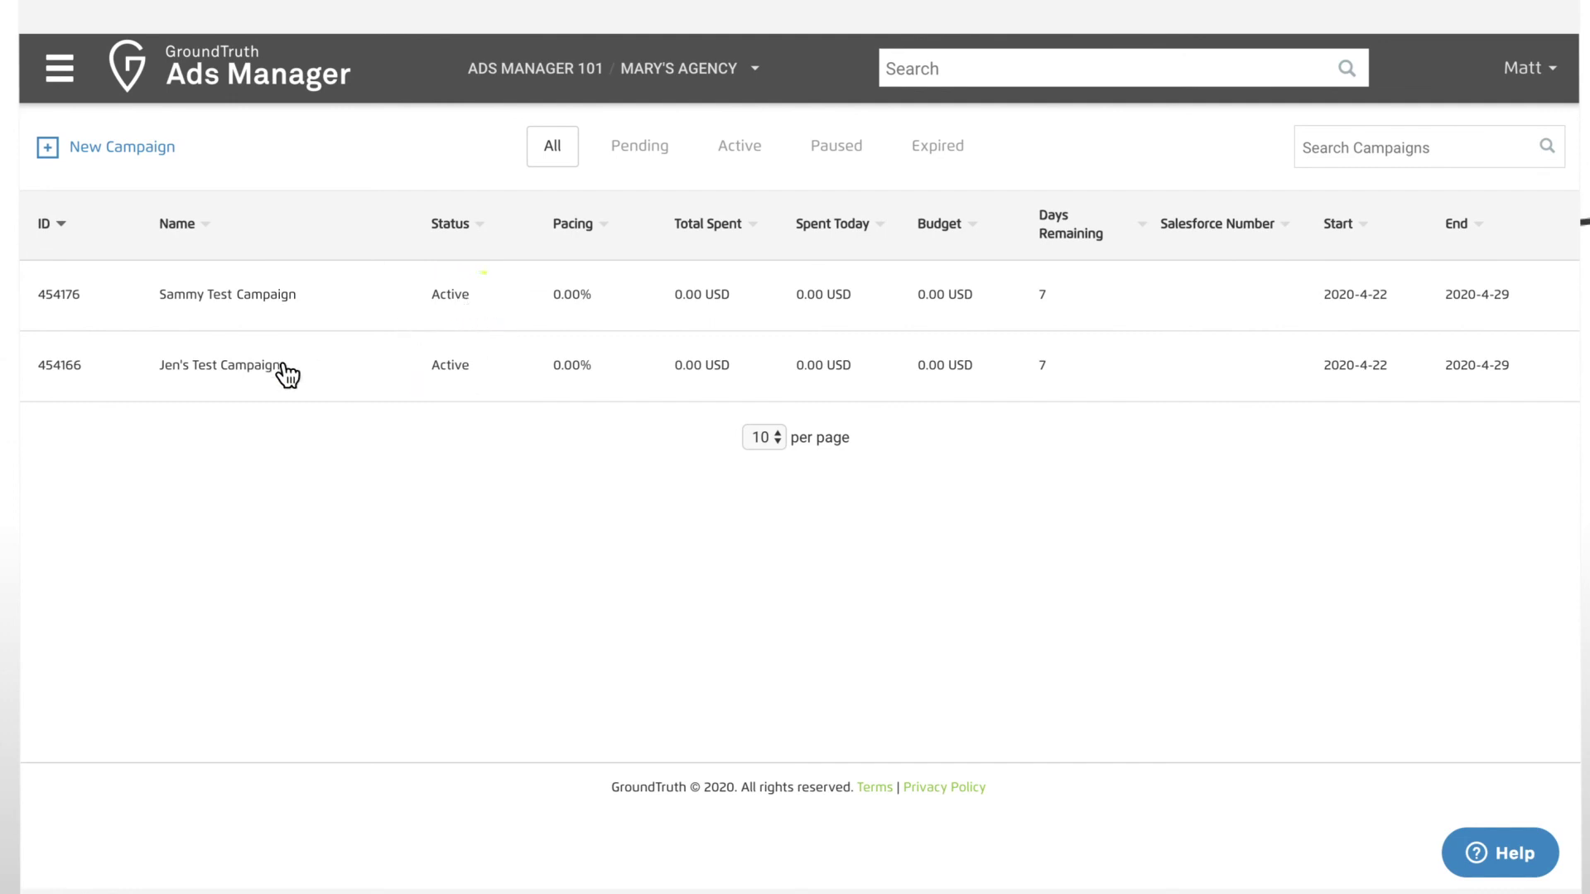
Open Jen's Test Campaign's report and chart Total Spend against Visits
{"action": "left_click", "coordinate": [253, 379]}
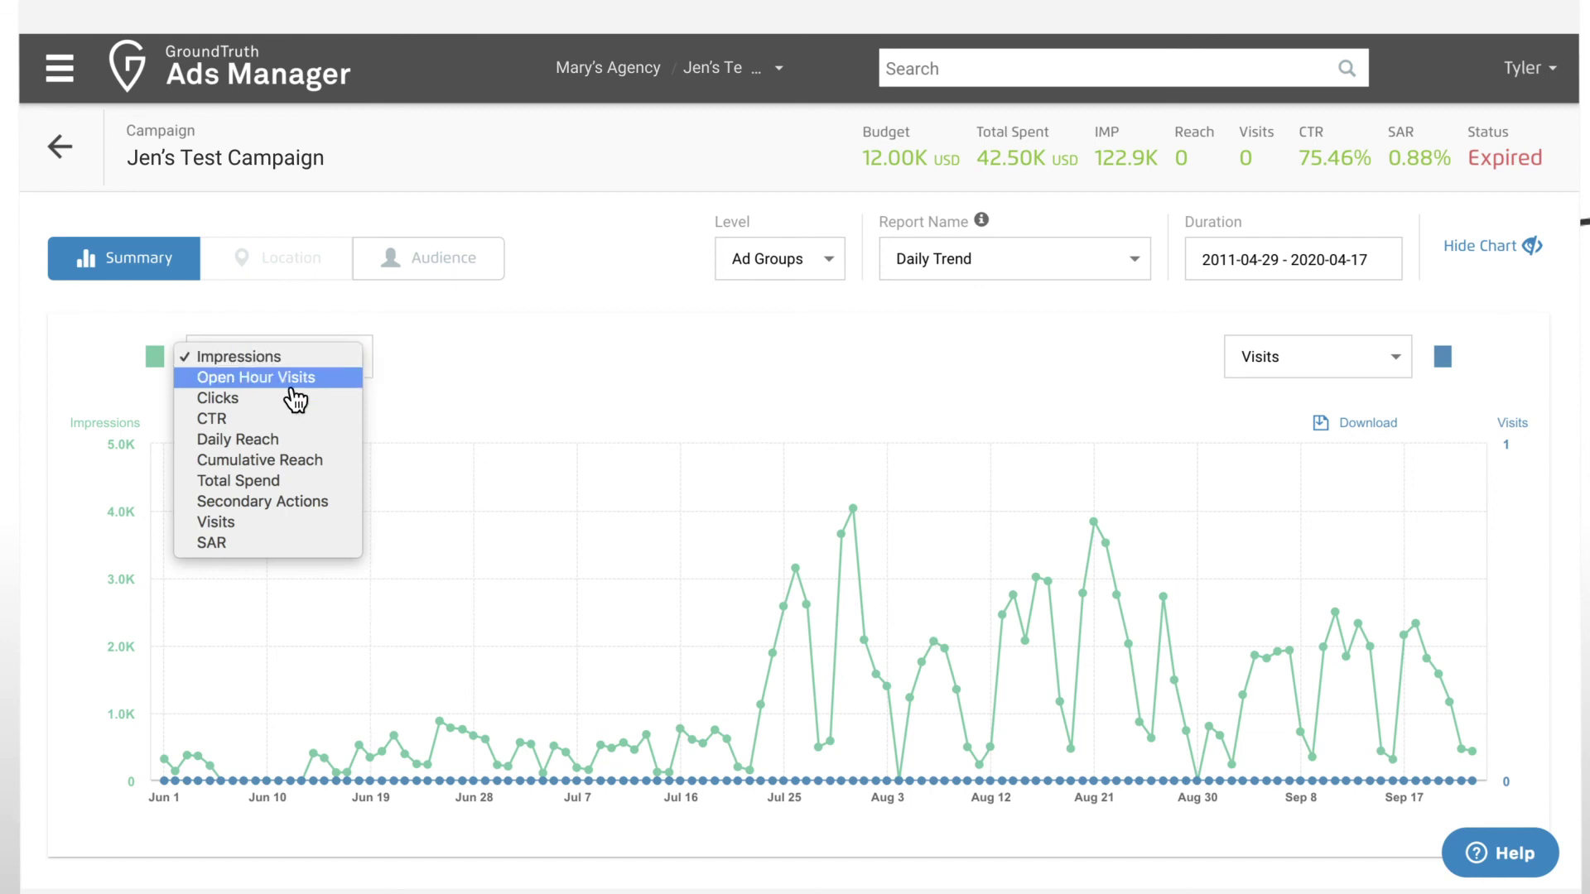
{"action": "left_click", "coordinate": [273, 406]}
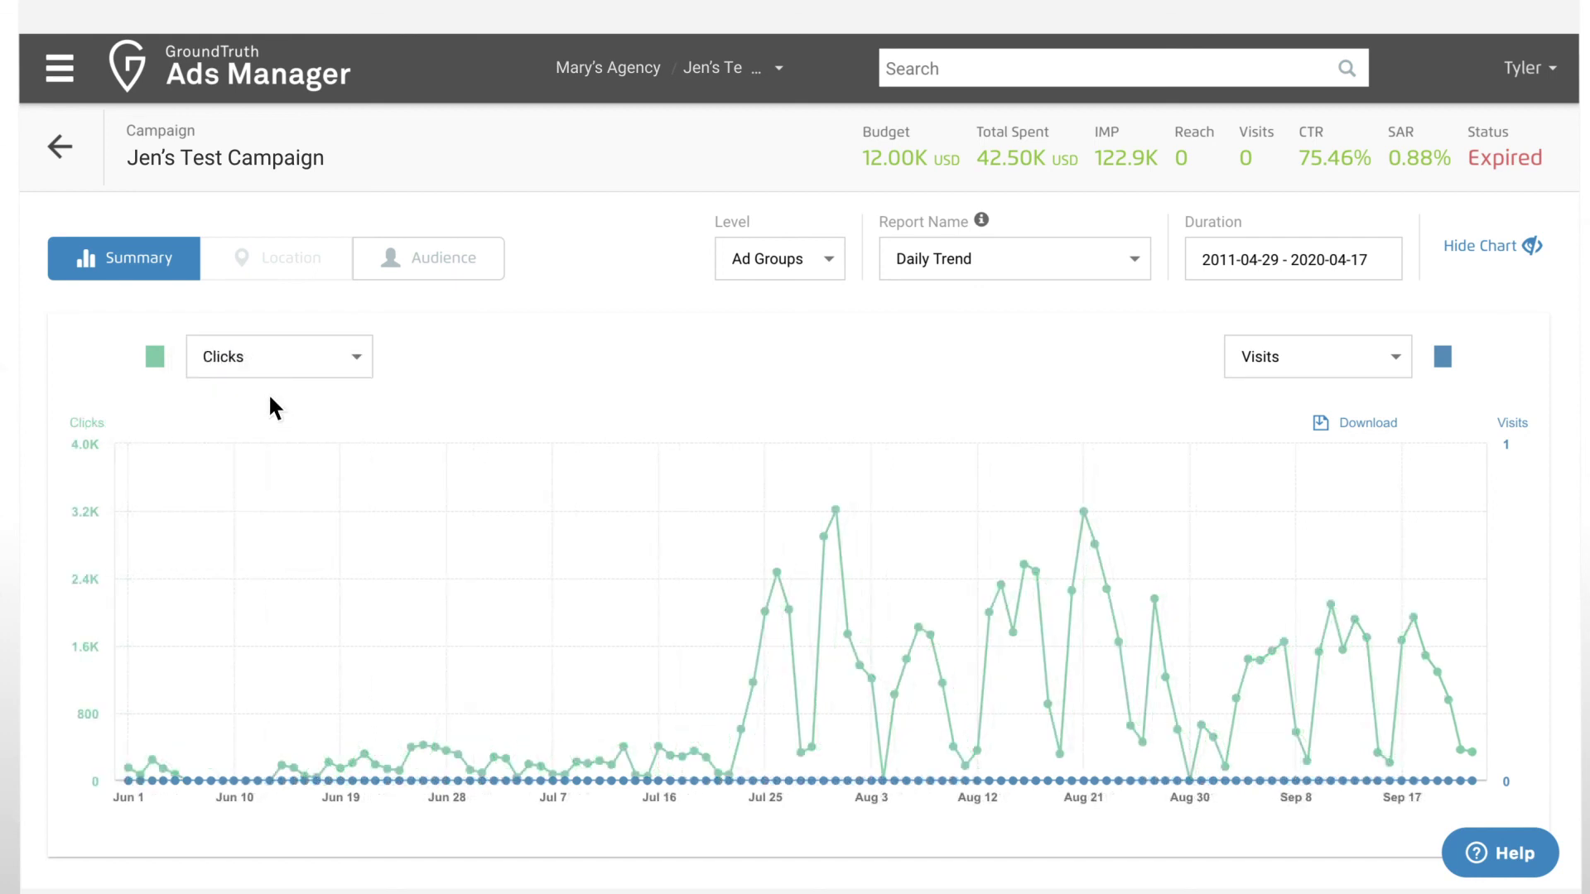
{"action": "left_click", "coordinate": [356, 362]}
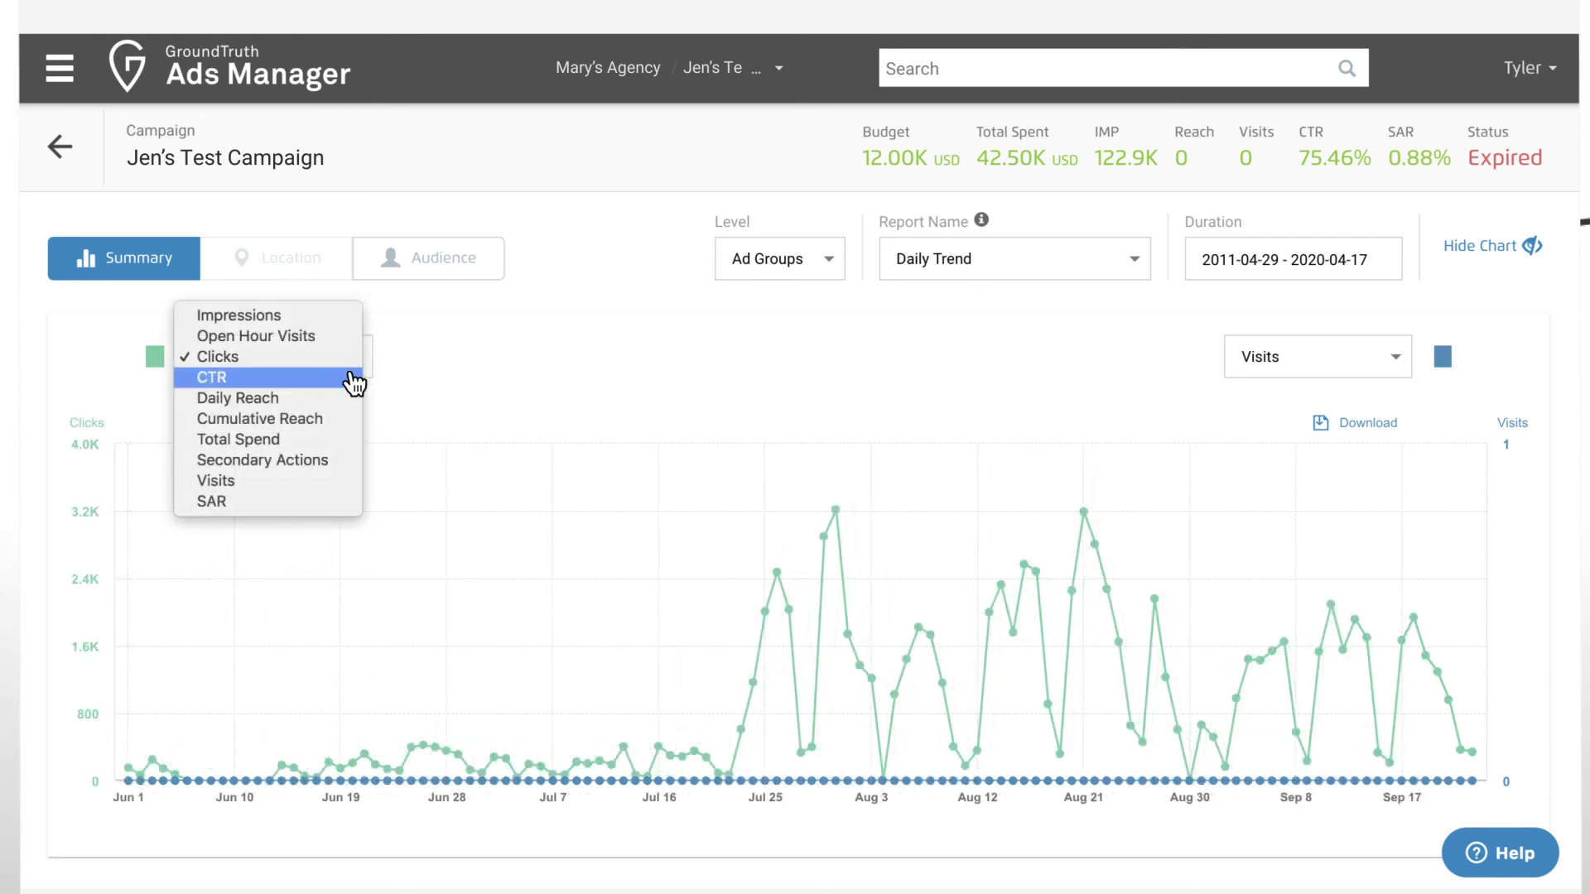
{"action": "left_click", "coordinate": [306, 439]}
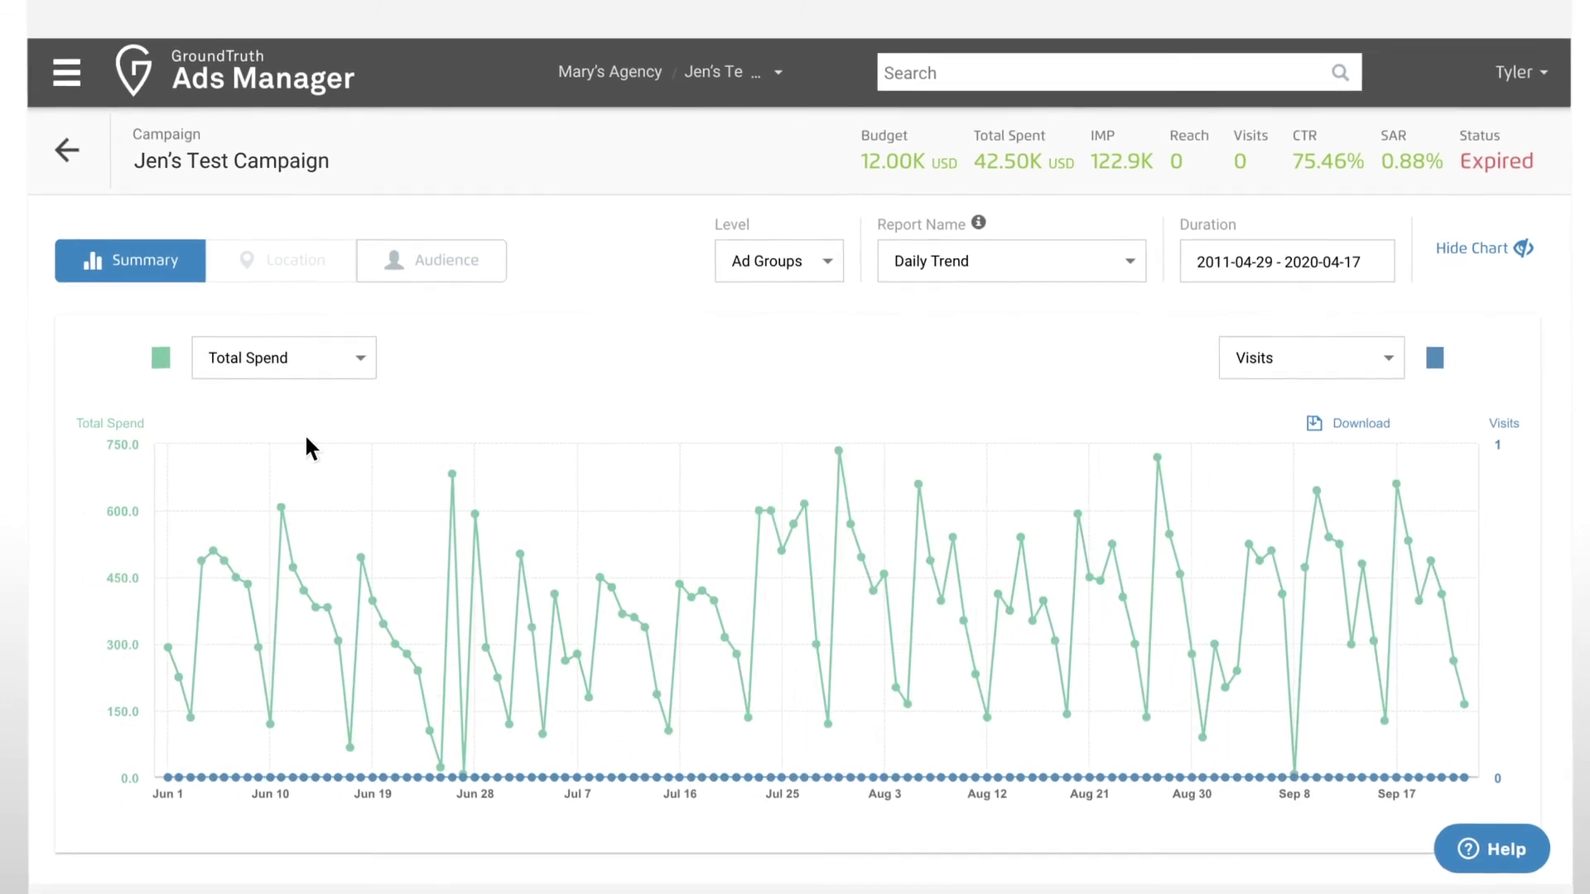